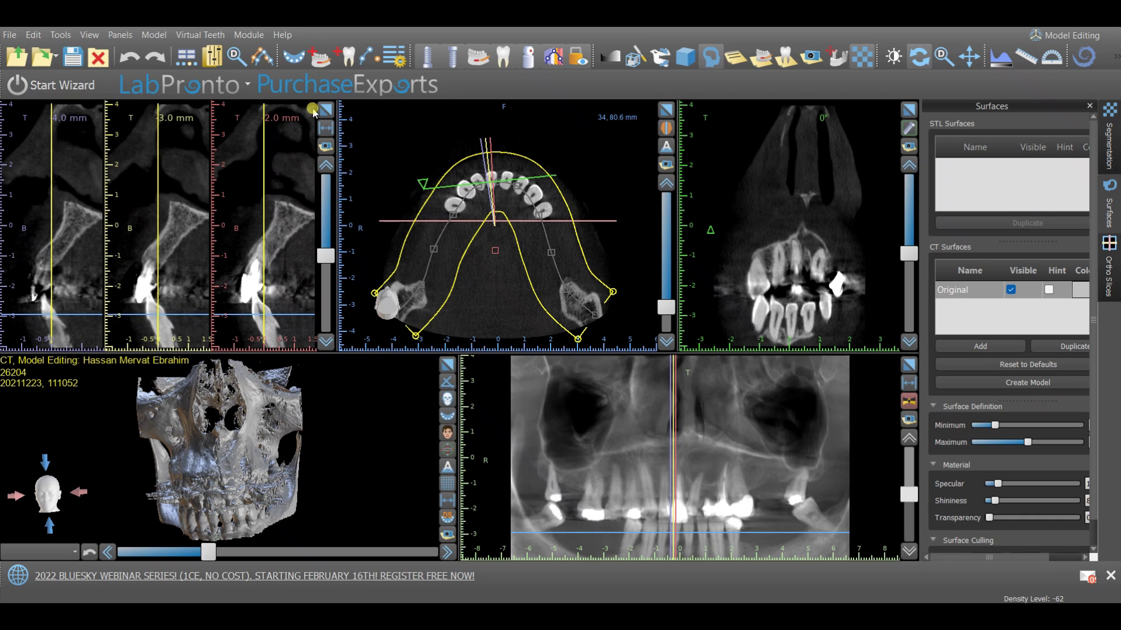
# Open the Coronal view and step through its slices across the maxilla.
pyautogui.click(94, 38)
pyautogui.moveTo(108, 52)
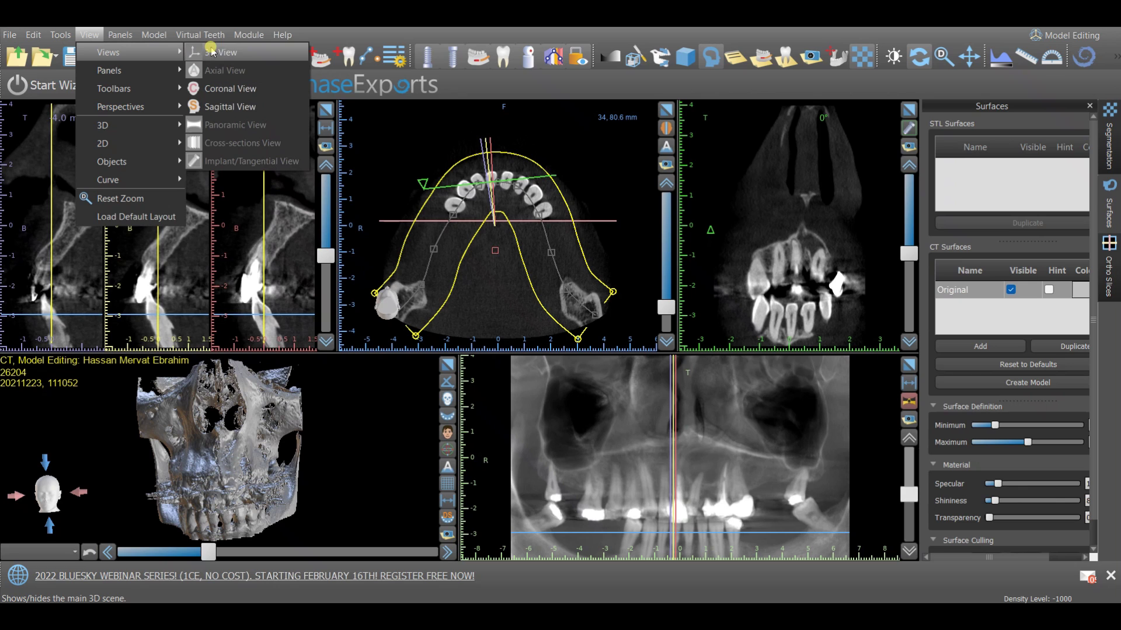
pyautogui.click(265, 92)
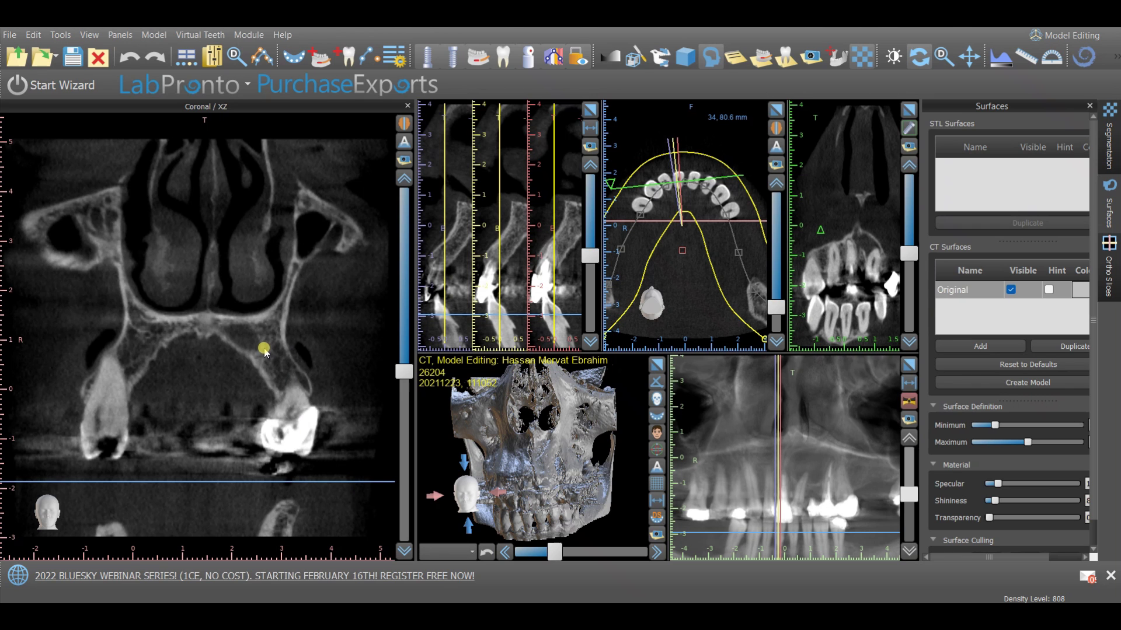
pyautogui.scroll(10, 264, 349)
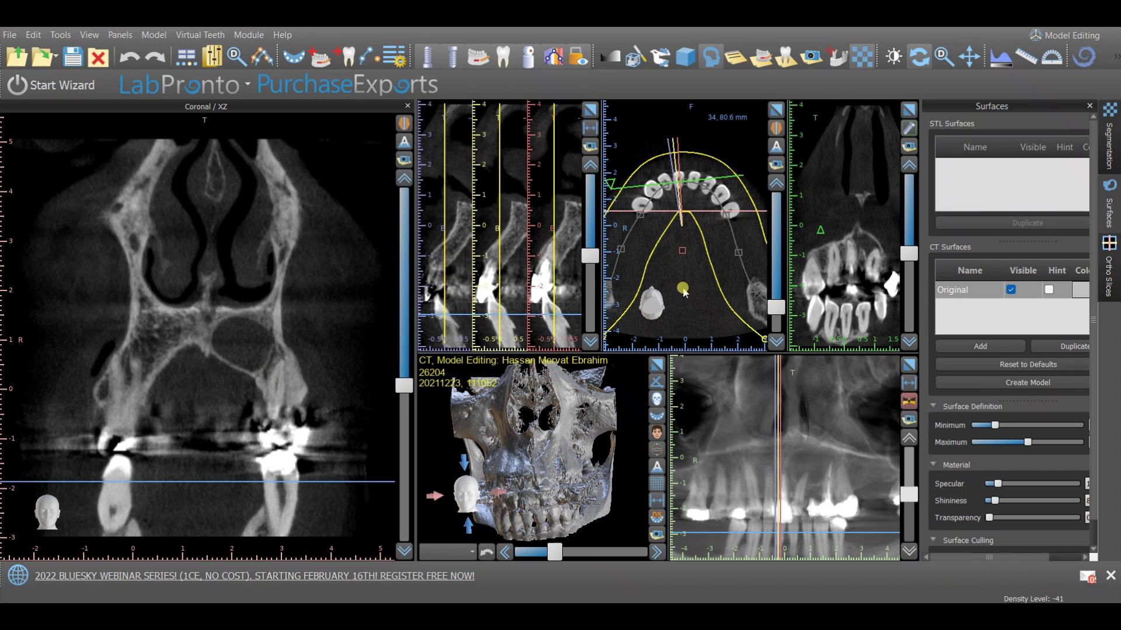
pyautogui.scroll(5, 266, 408)
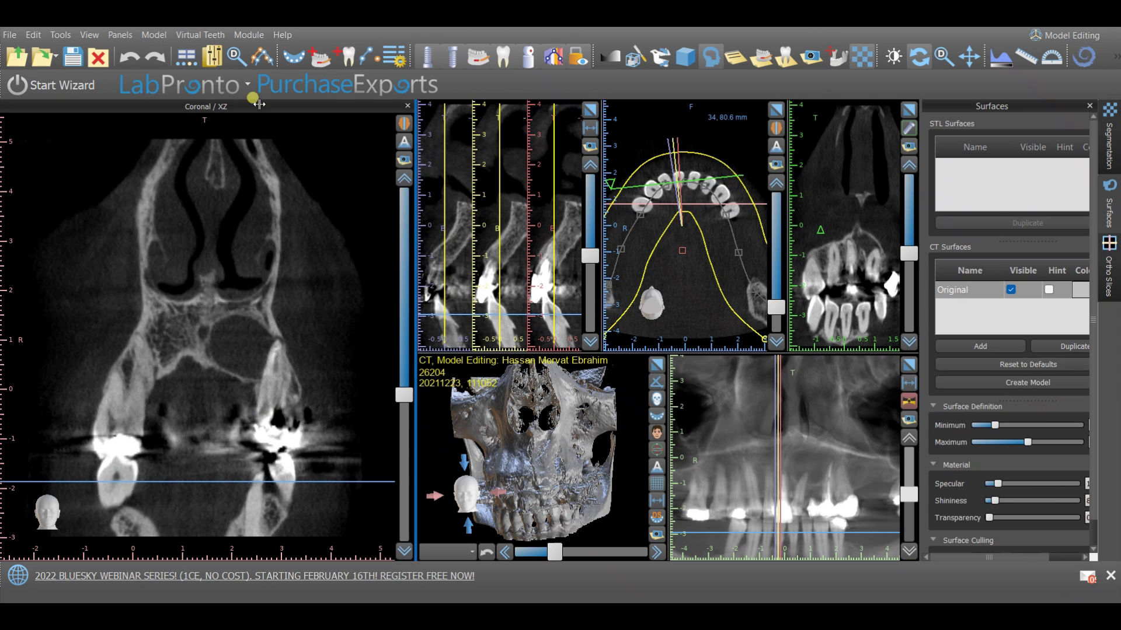
# Show the coronal projection in the 3D scene and rotate the skull to face the slice.
pyautogui.click(91, 35)
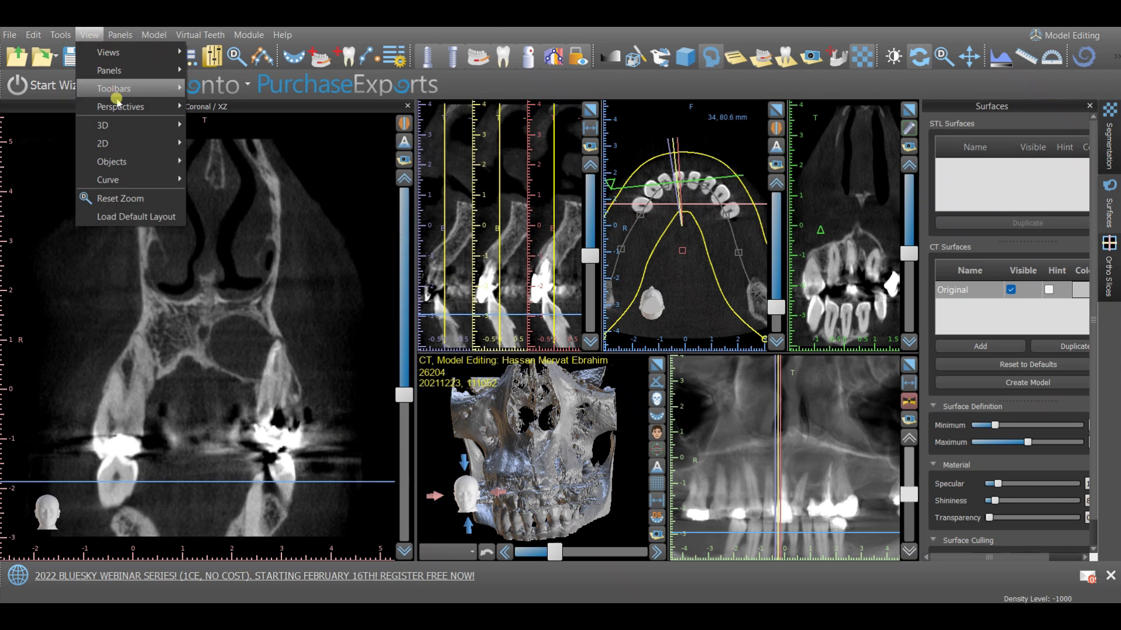
pyautogui.moveTo(130, 128)
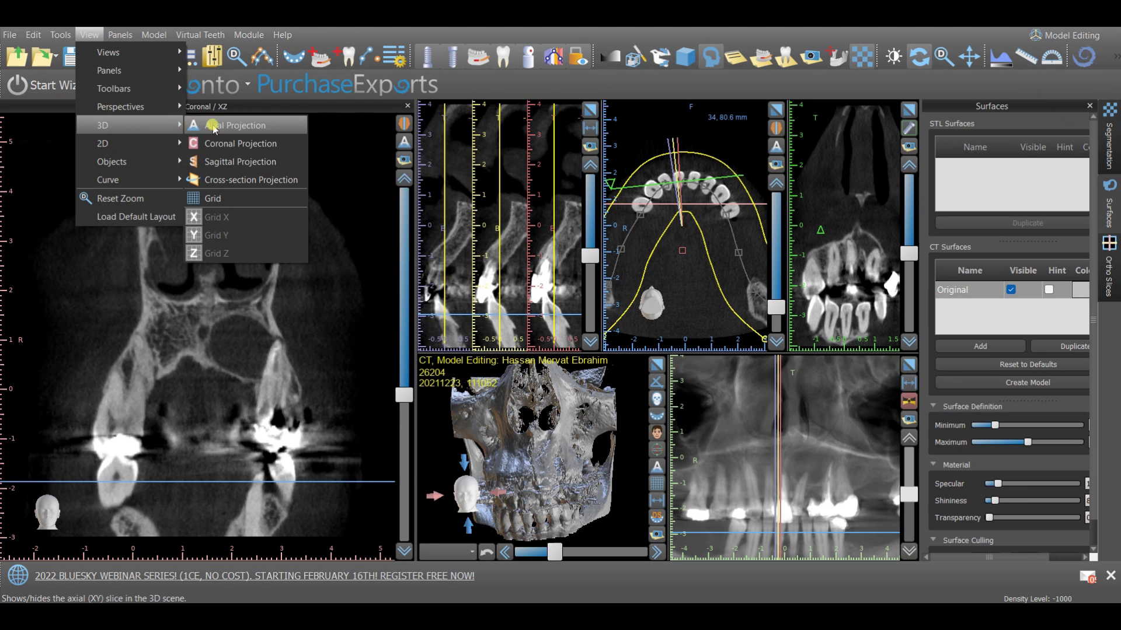
pyautogui.click(260, 144)
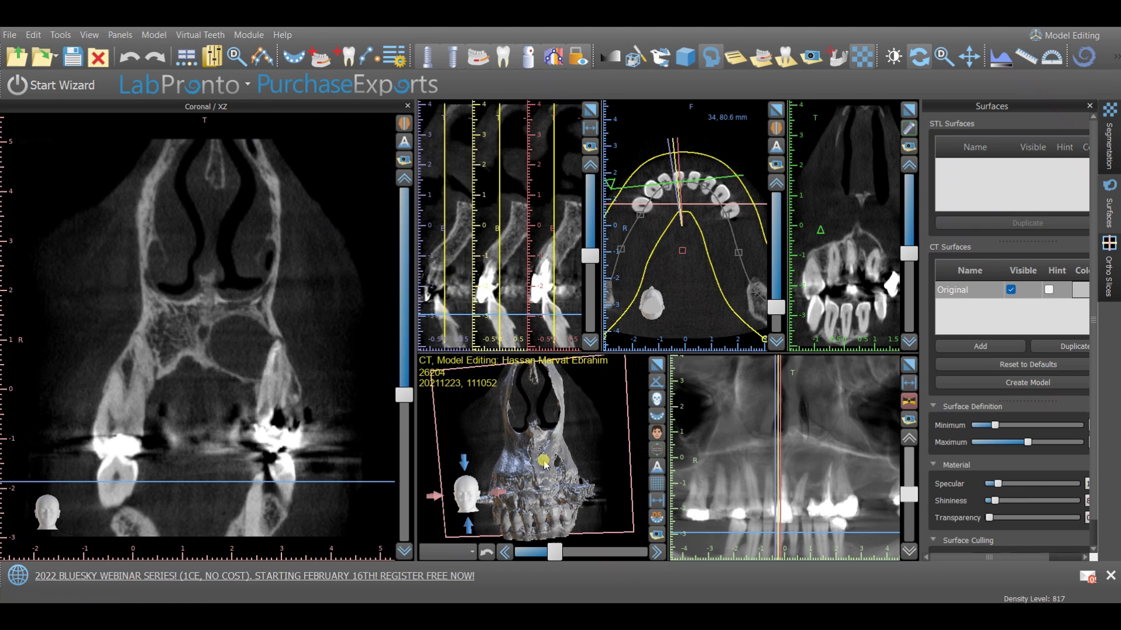
pyautogui.moveTo(433, 450); pyautogui.dragTo(437, 448)
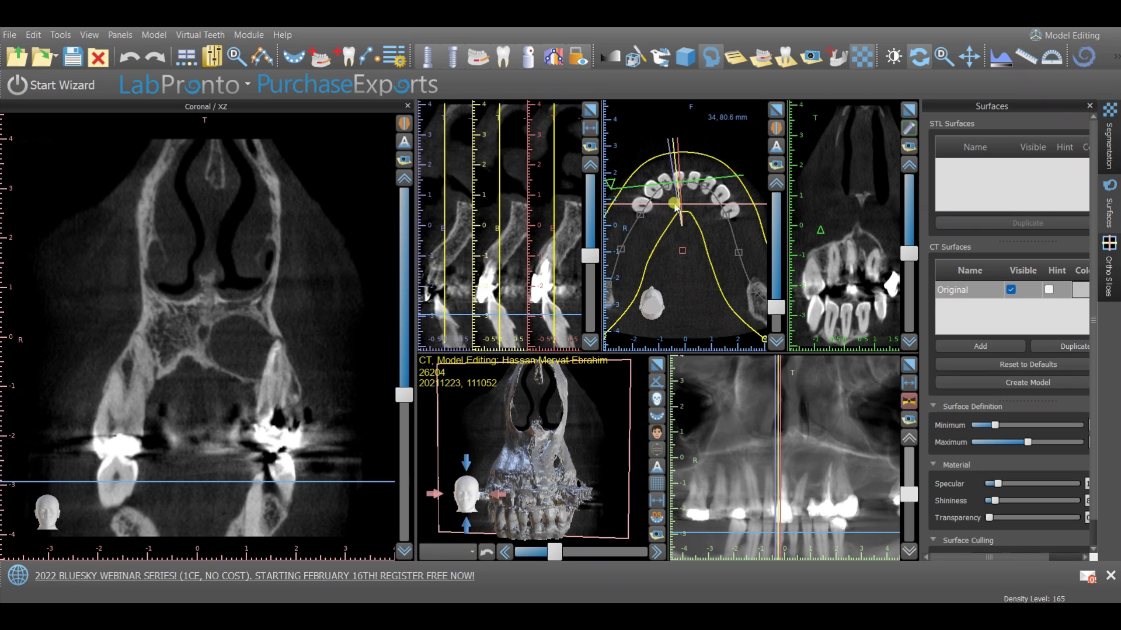
# Examine the round lesion in the maxilla across the coronal slices, comparing it with the cut skull from different angles.
pyautogui.scroll(-2, 195, 405)
pyautogui.scroll(-4, 278, 377)
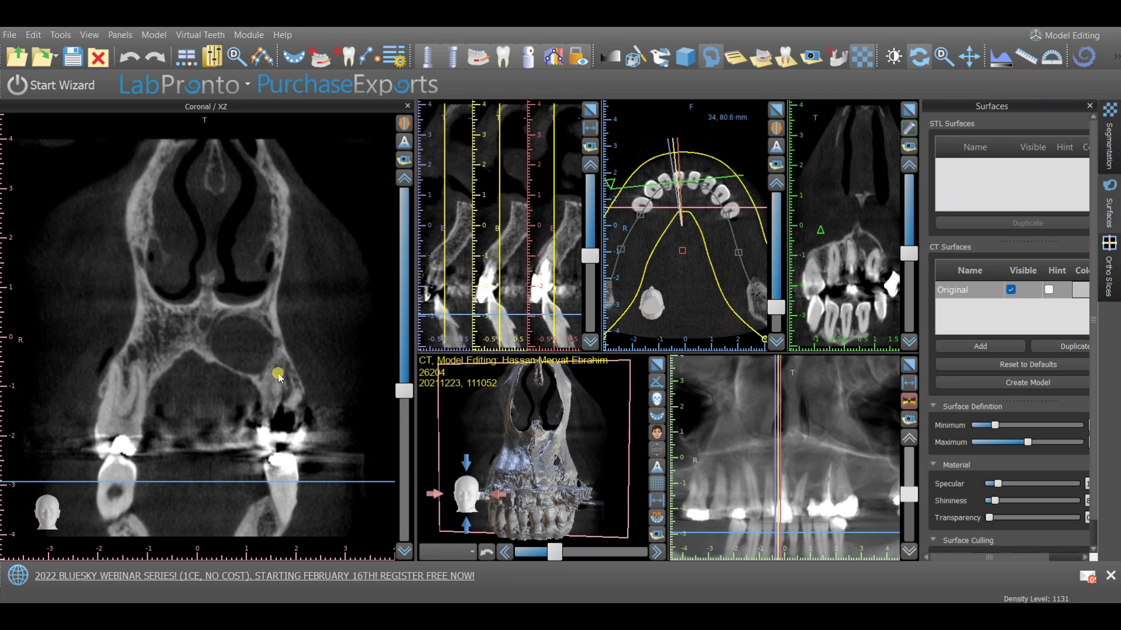
pyautogui.scroll(-2, 588, 430)
pyautogui.scroll(3, 589, 430)
pyautogui.moveTo(589, 430); pyautogui.dragTo(638, 459)
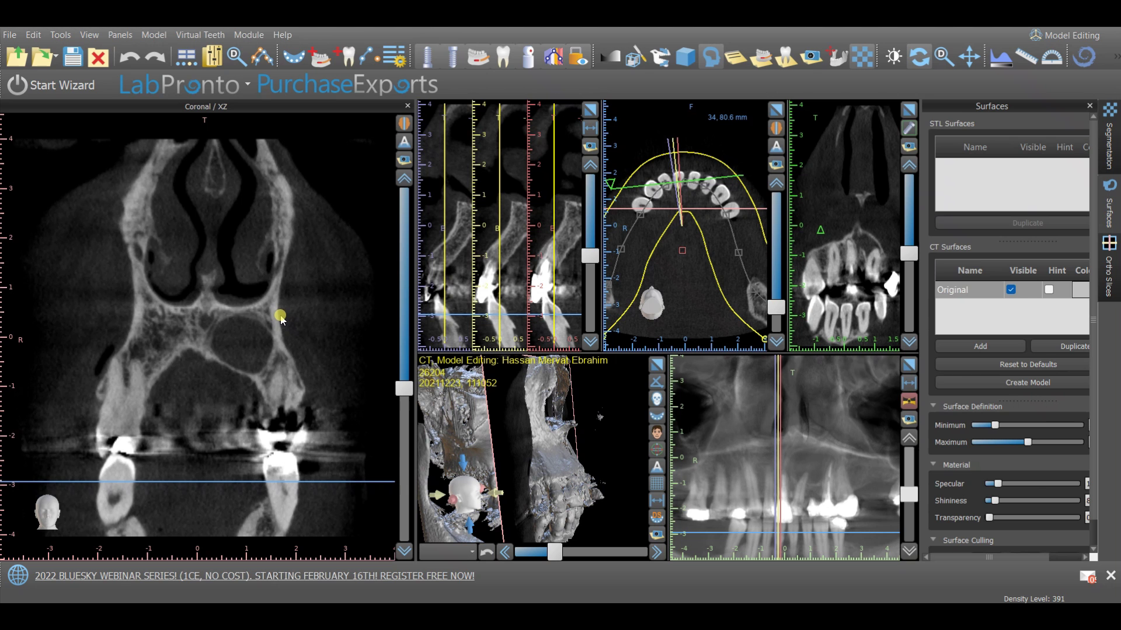
pyautogui.moveTo(534, 462); pyautogui.dragTo(549, 454)
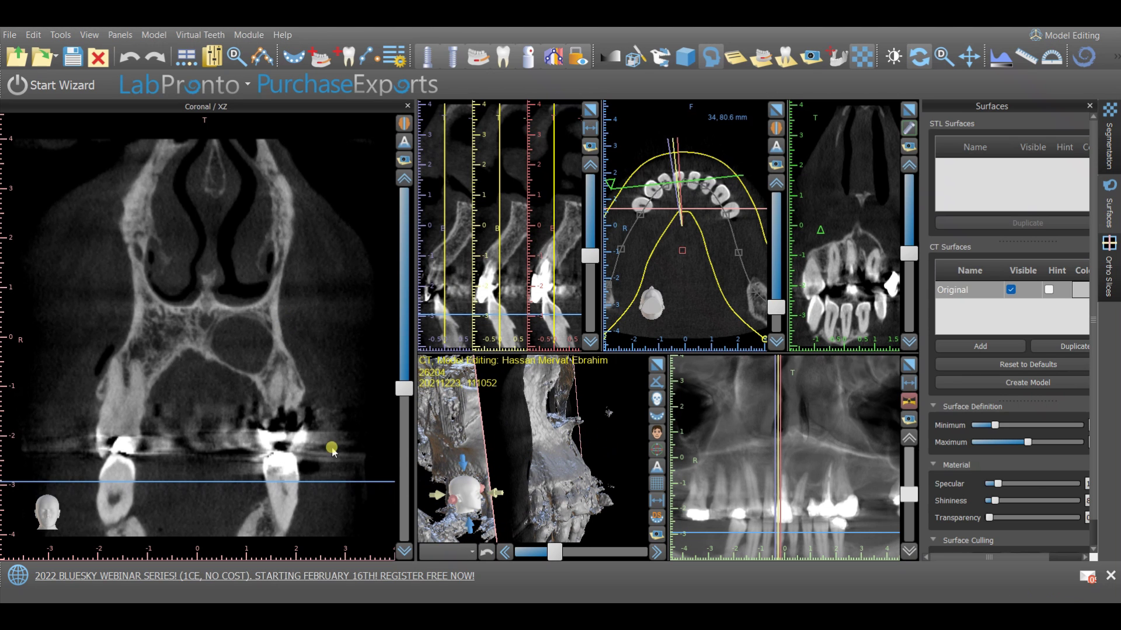
pyautogui.scroll(5, 302, 408)
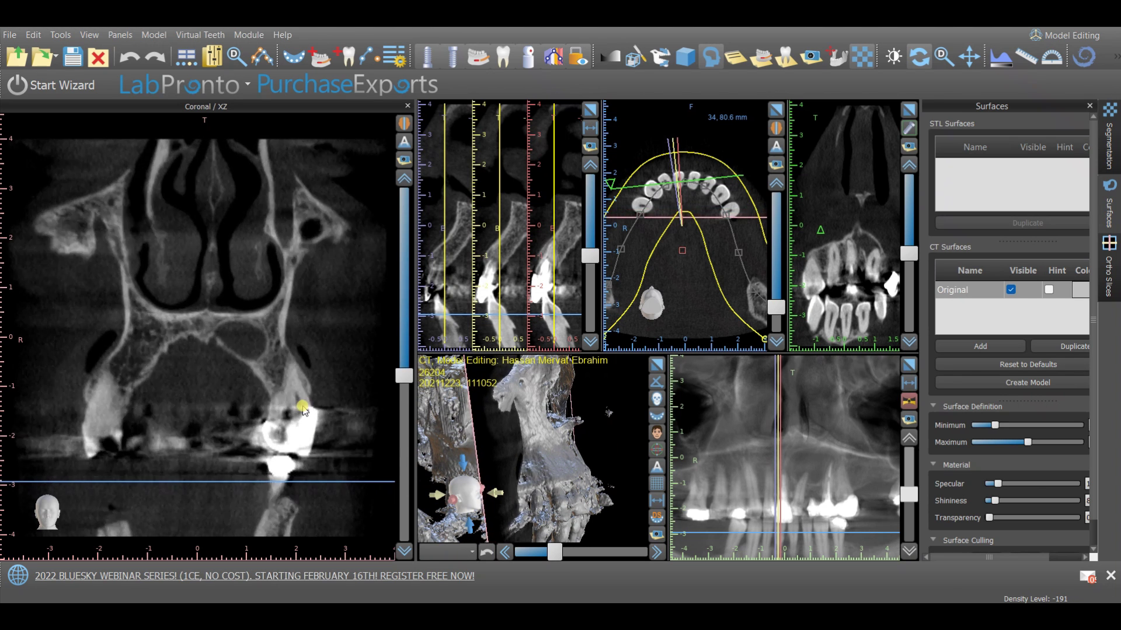
pyautogui.scroll(-4, 302, 409)
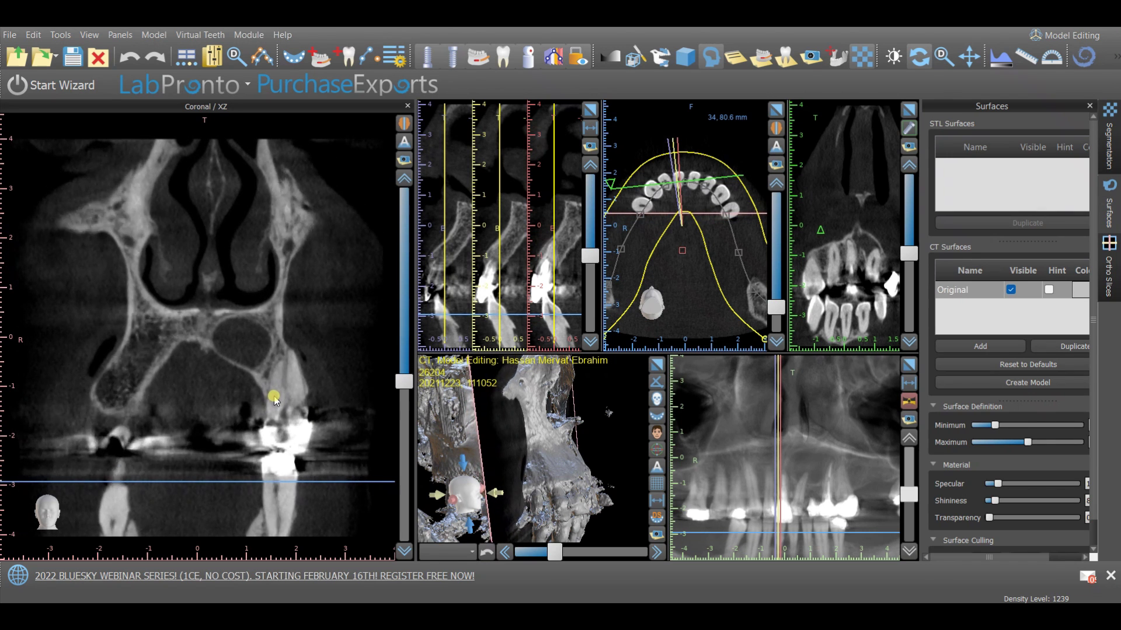
pyautogui.scroll(-4, 273, 399)
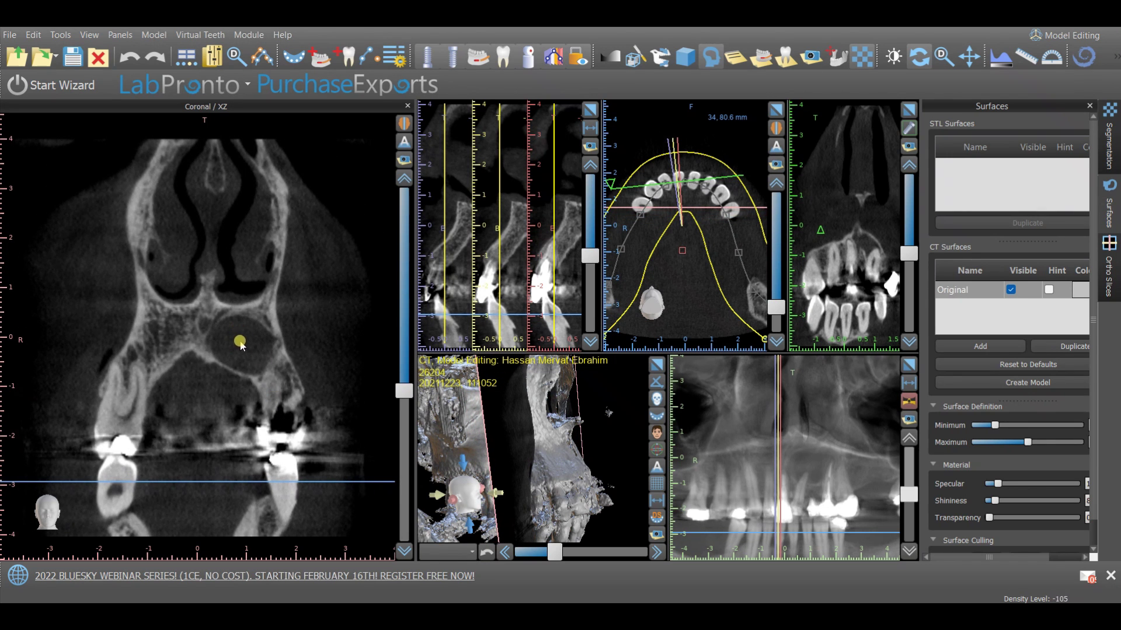
pyautogui.moveTo(472, 374); pyautogui.dragTo(490, 429)
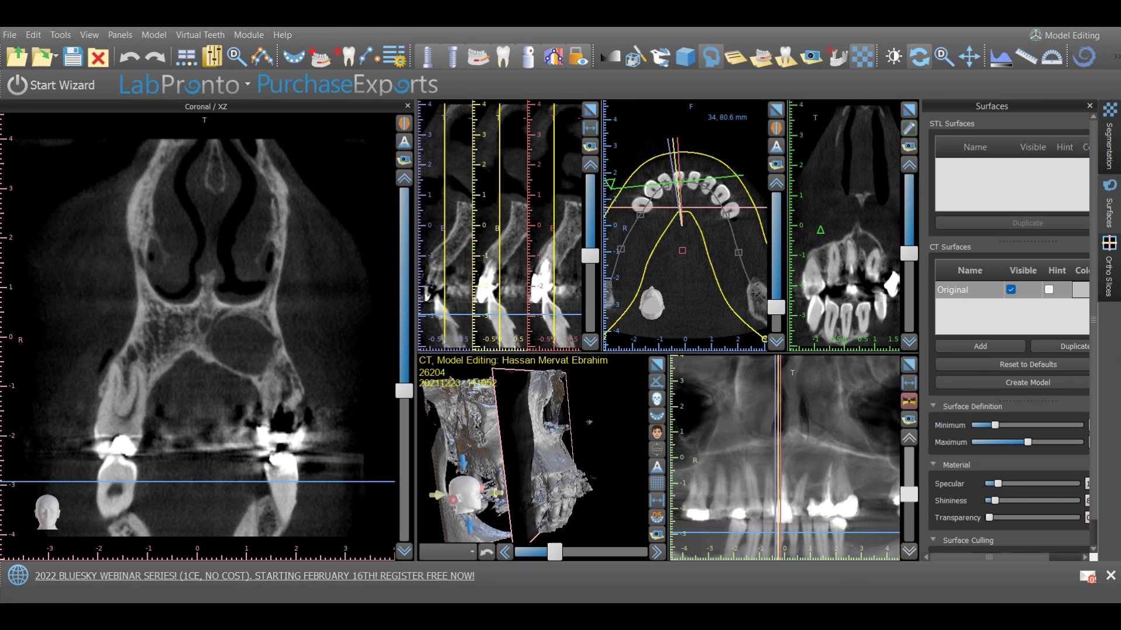
pyautogui.moveTo(593, 482); pyautogui.dragTo(611, 419)
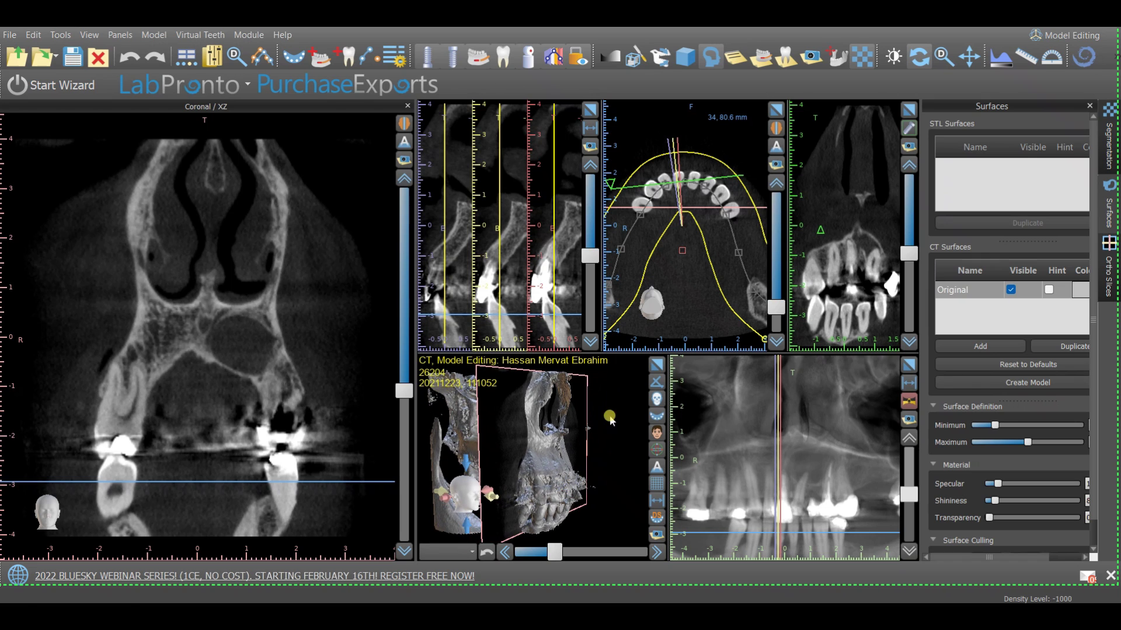
# Turn off the 3D surface rendering to inspect the coronal slice alone from the front, and restore the rendering.
pyautogui.click(656, 399)
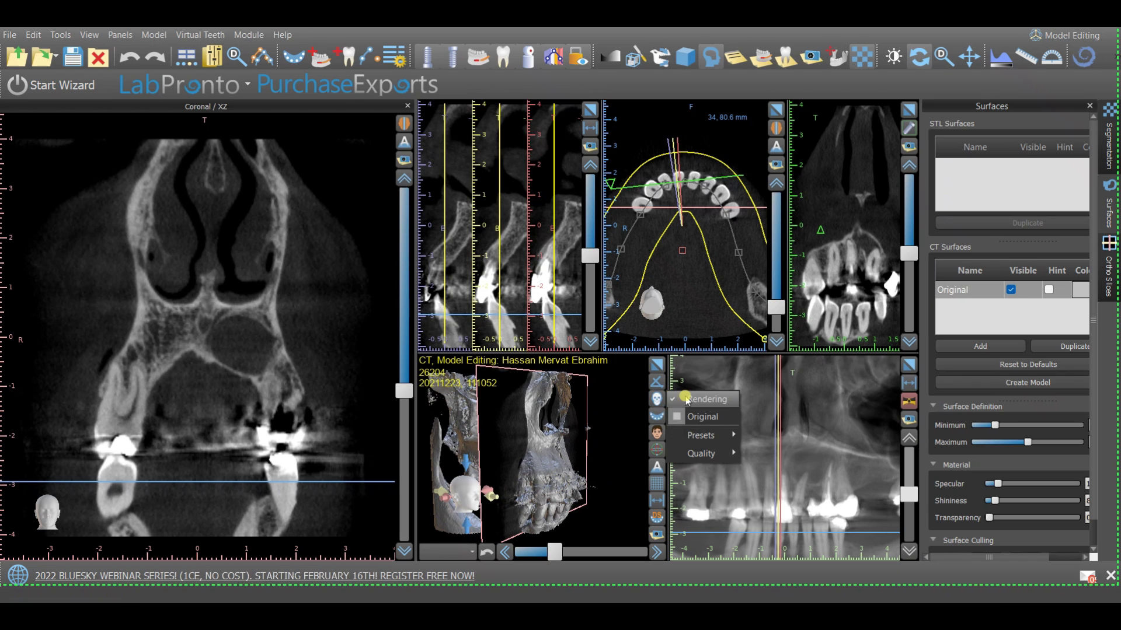
pyautogui.click(704, 399)
pyautogui.moveTo(520, 480); pyautogui.dragTo(503, 478)
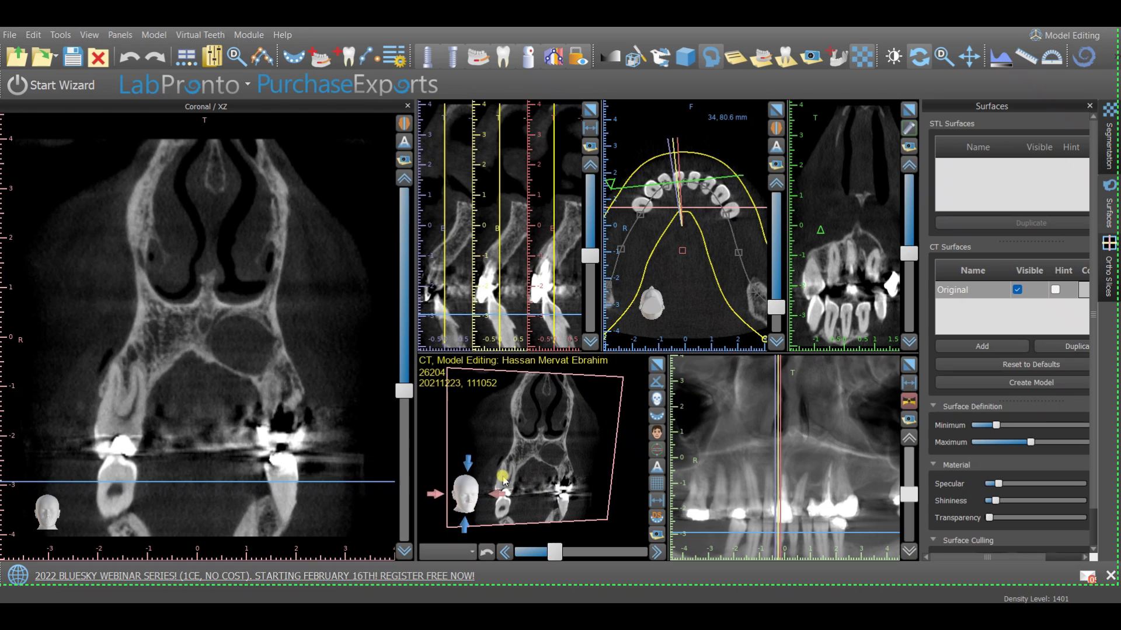
pyautogui.click(657, 399)
pyautogui.click(703, 400)
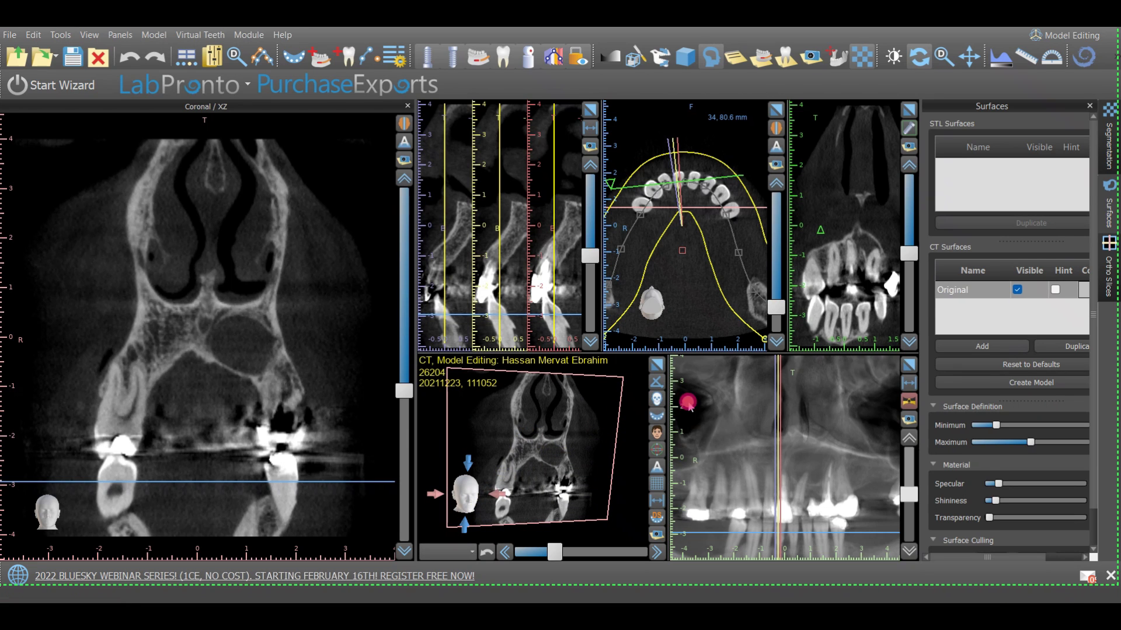
# Hide the coronal projection in the 3D scene and close the Coronal view.
pyautogui.click(89, 35)
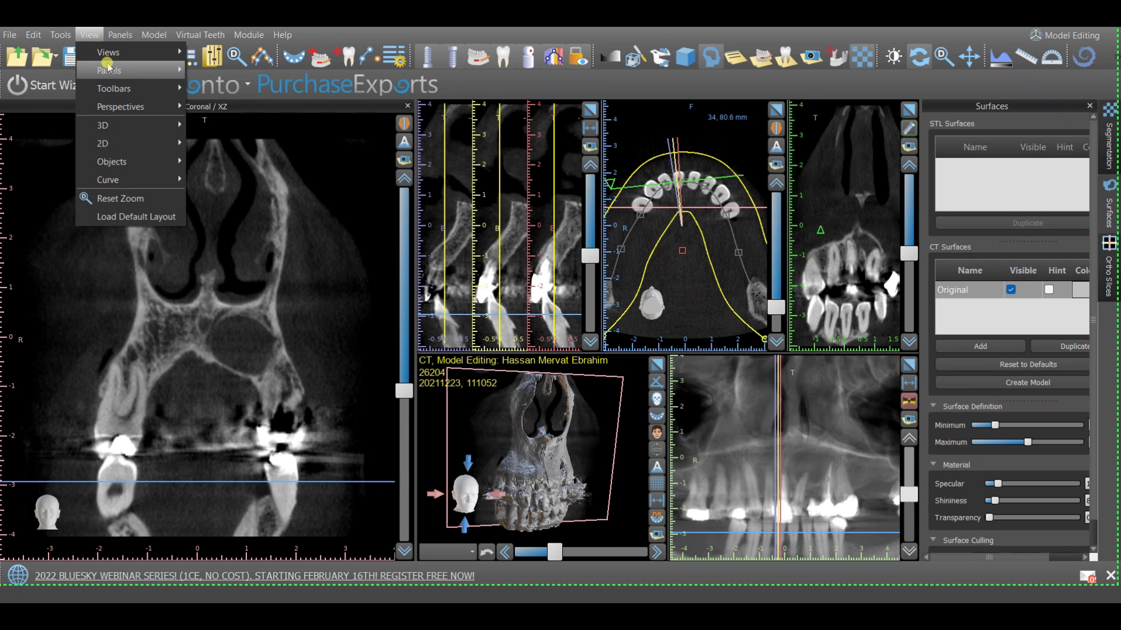
pyautogui.click(136, 131)
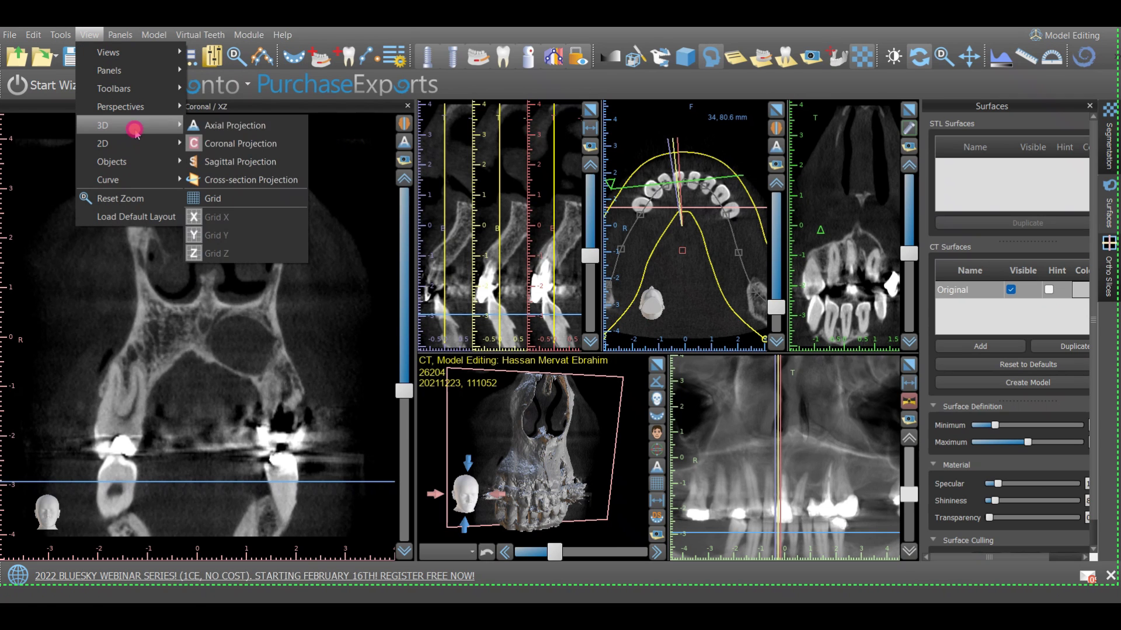
pyautogui.click(240, 143)
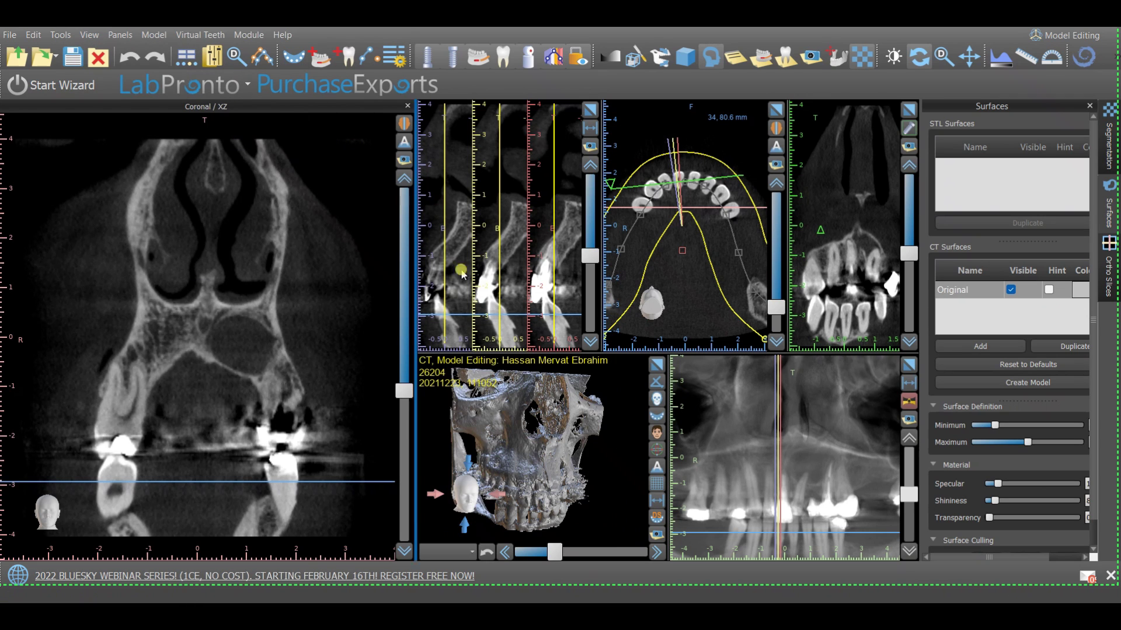
pyautogui.click(98, 37)
pyautogui.moveTo(108, 51)
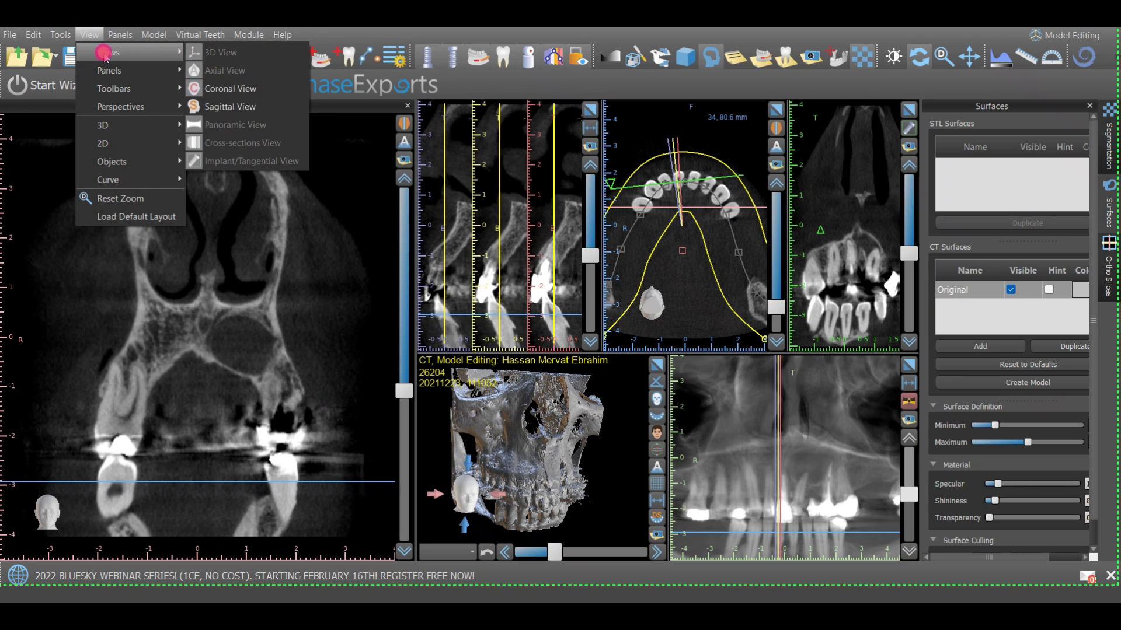
pyautogui.click(230, 80)
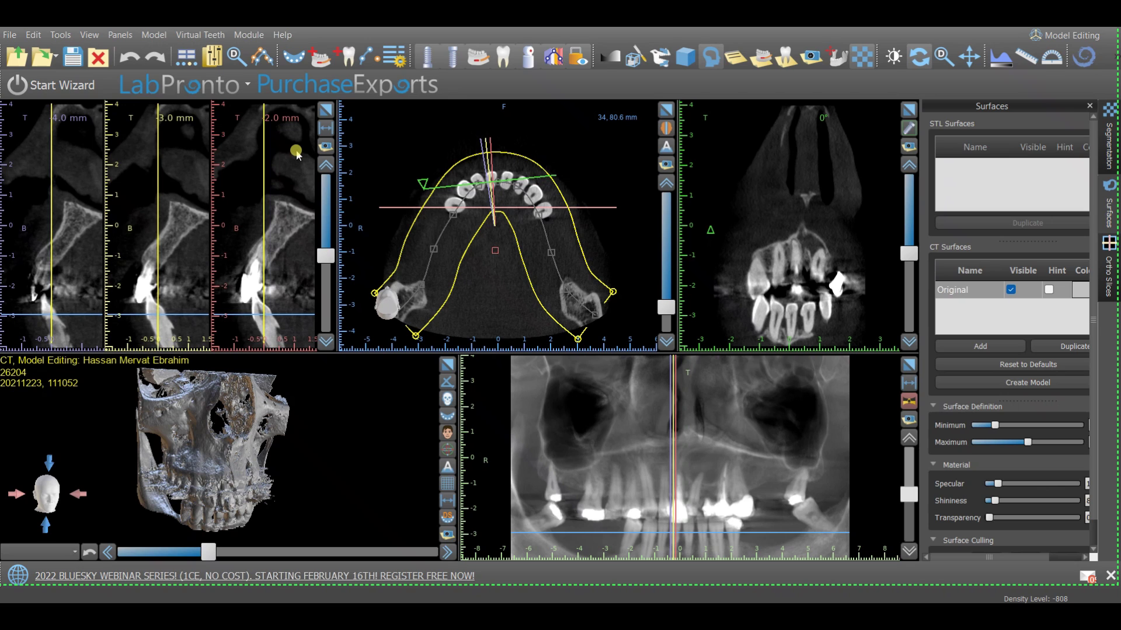
# Open the Sagittal view beside the other slice views.
pyautogui.click(89, 37)
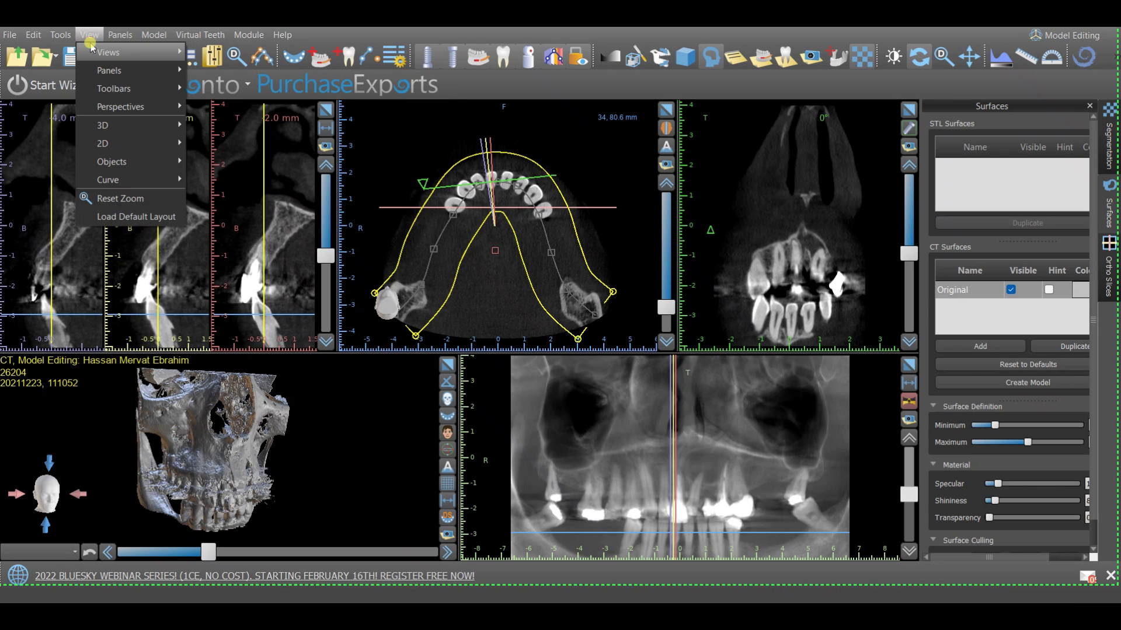
pyautogui.moveTo(93, 50)
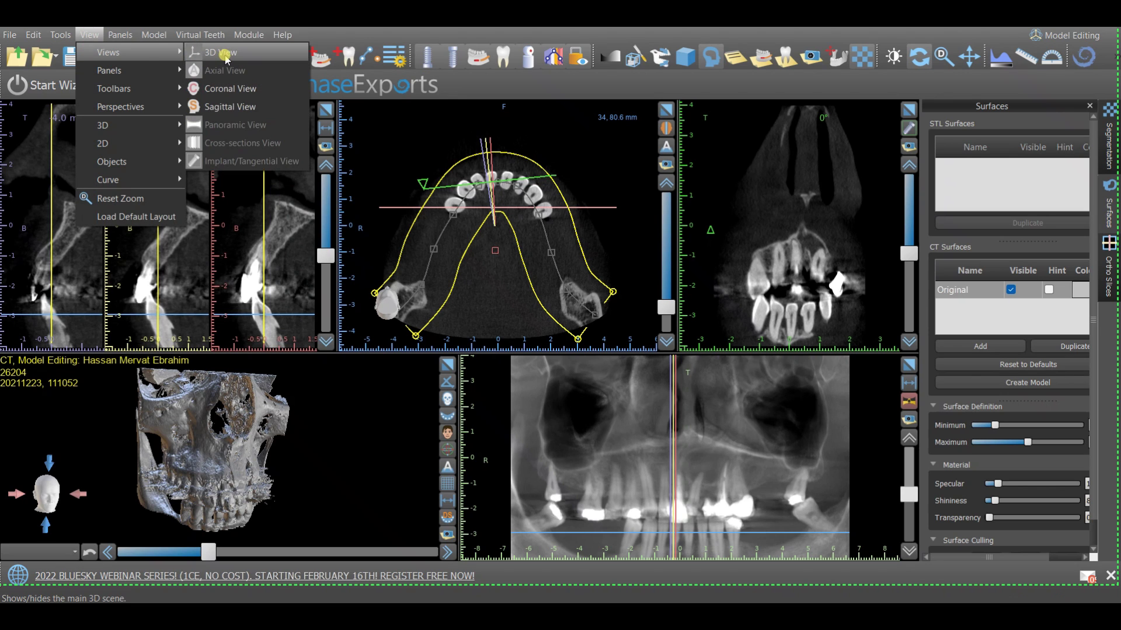
pyautogui.click(230, 107)
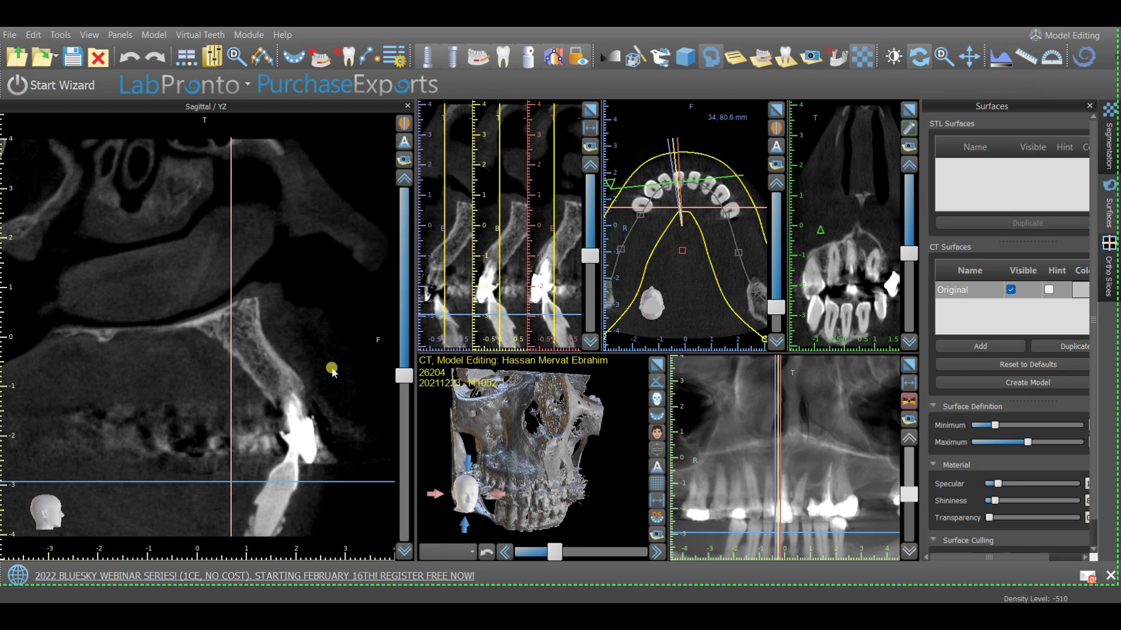
pyautogui.click(610, 469)
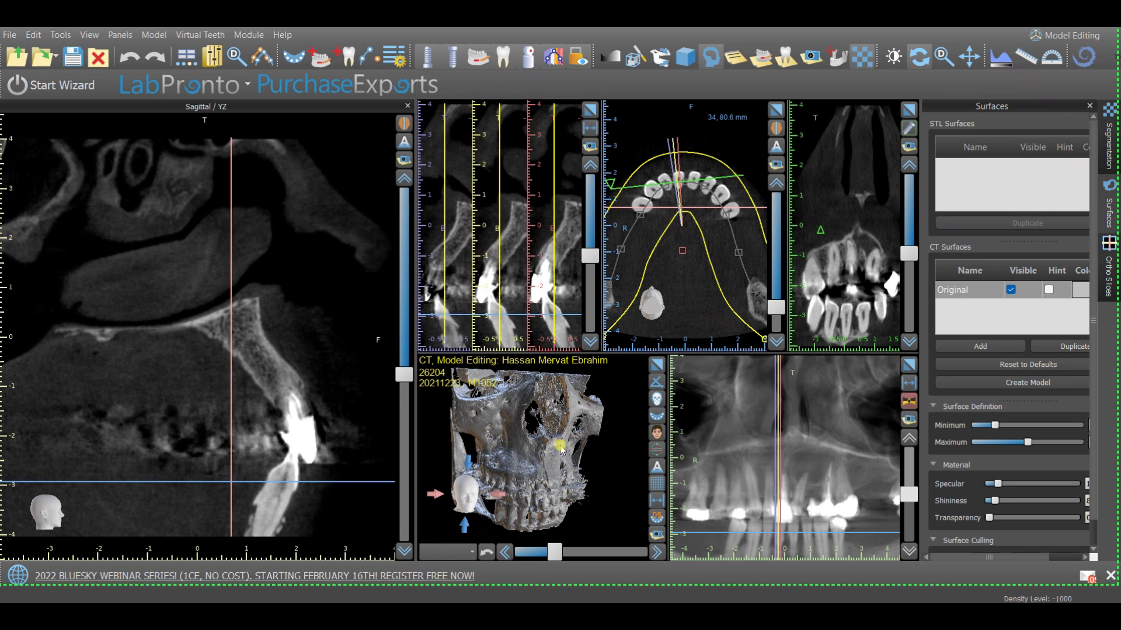
# Show the sagittal projection in the 3D scene and step back and forth through the sagittal slices near the front teeth.
pyautogui.click(90, 34)
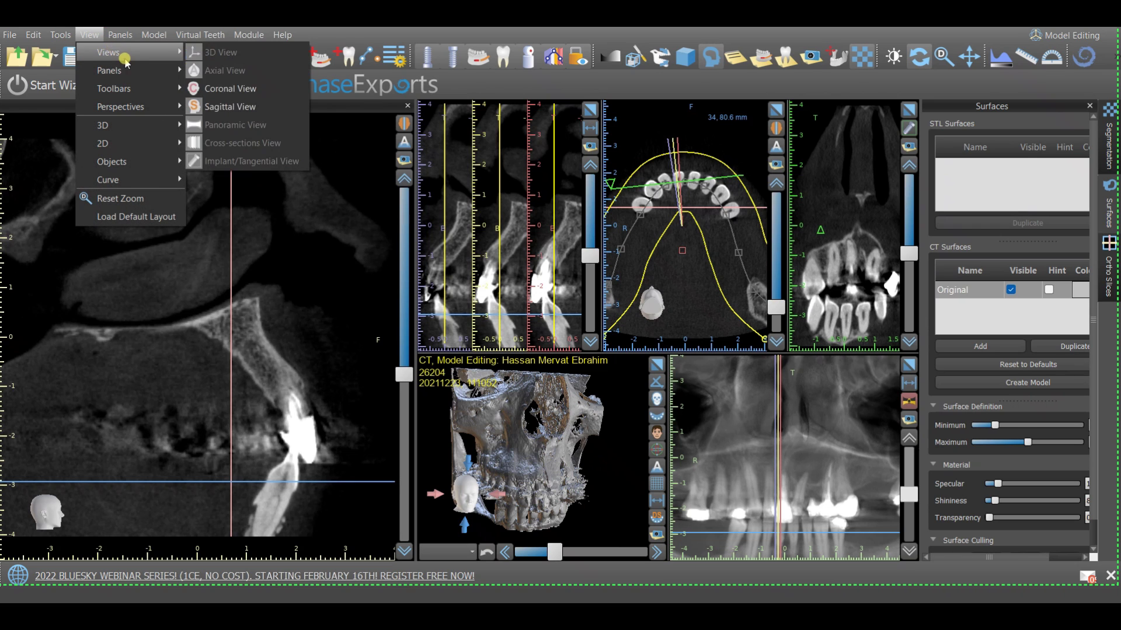
pyautogui.moveTo(129, 68)
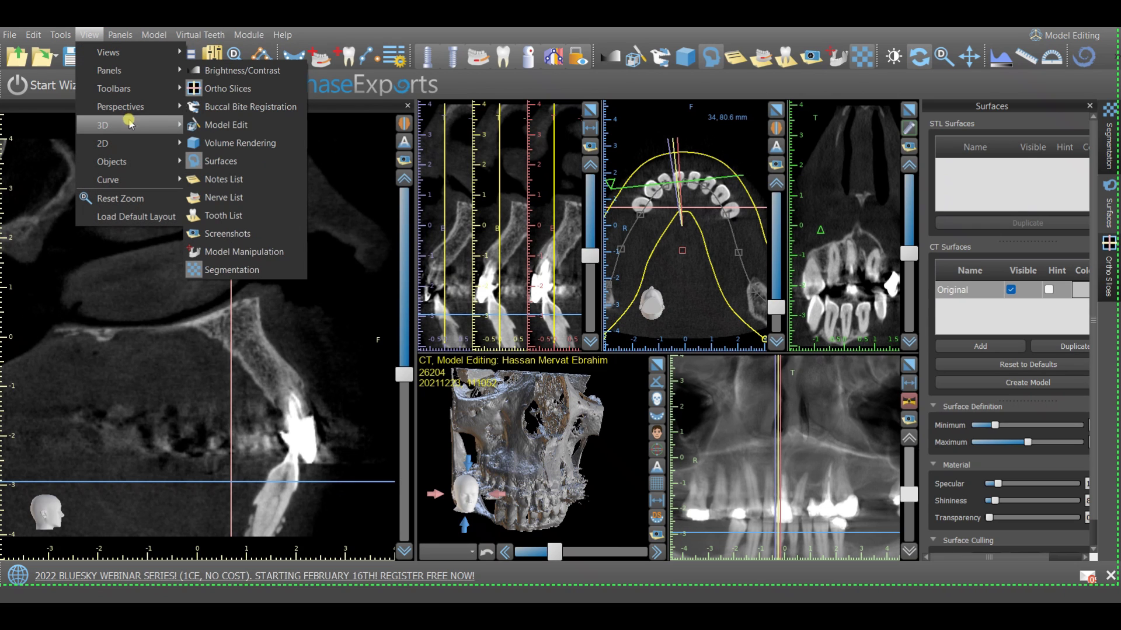
pyautogui.moveTo(128, 123)
pyautogui.click(242, 160)
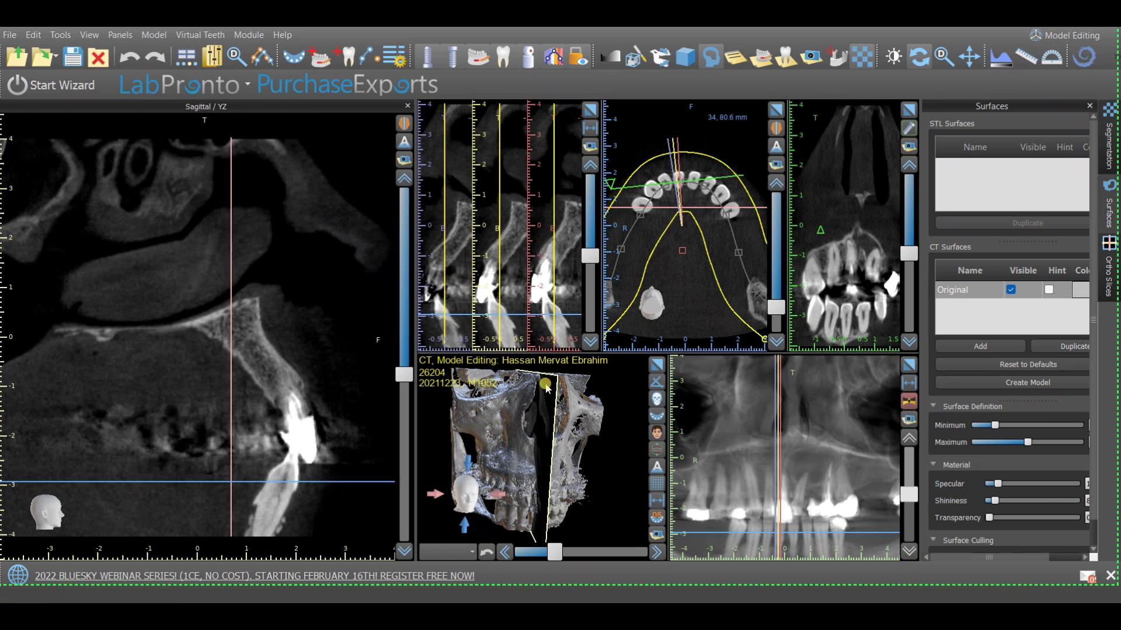
pyautogui.moveTo(462, 435); pyautogui.dragTo(472, 440)
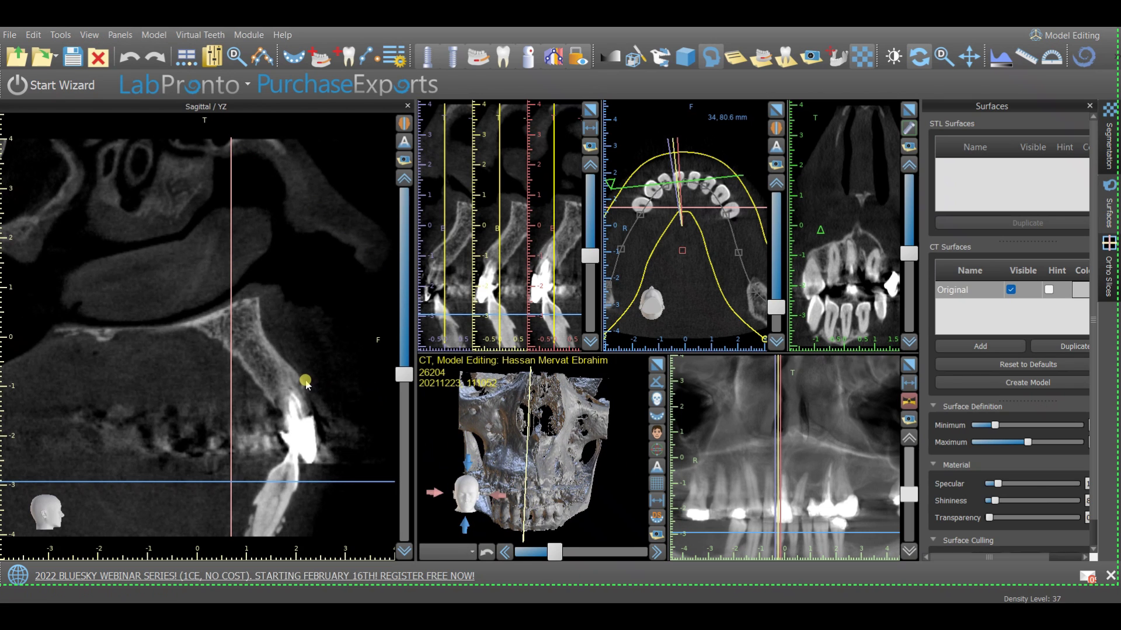
pyautogui.scroll(3, 305, 382)
pyautogui.scroll(5, 306, 382)
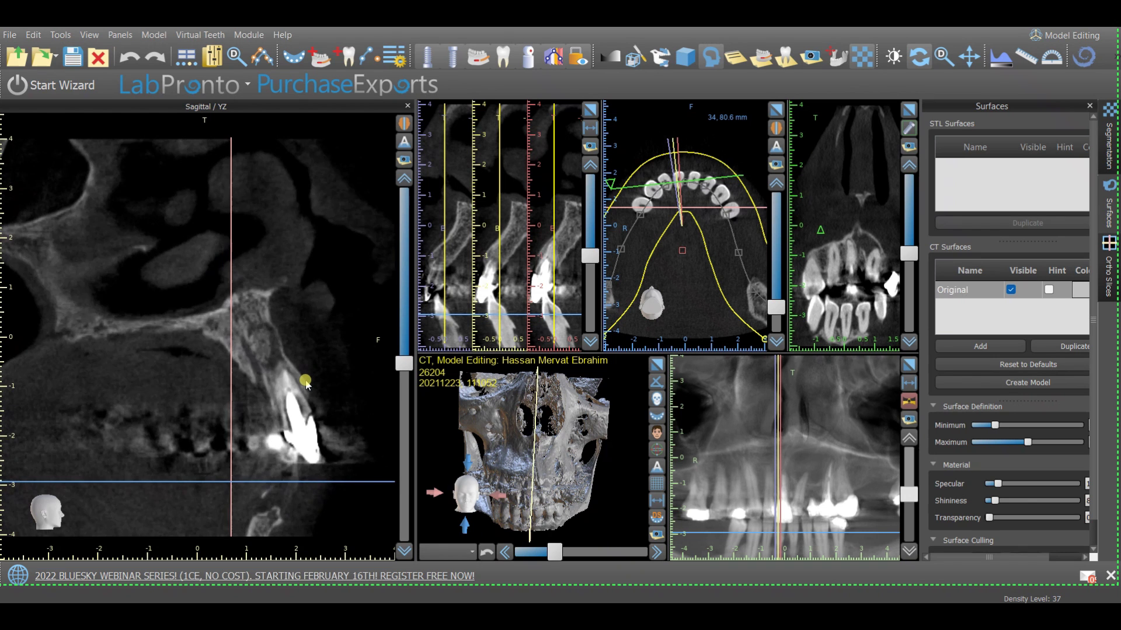
pyautogui.scroll(-5, 306, 382)
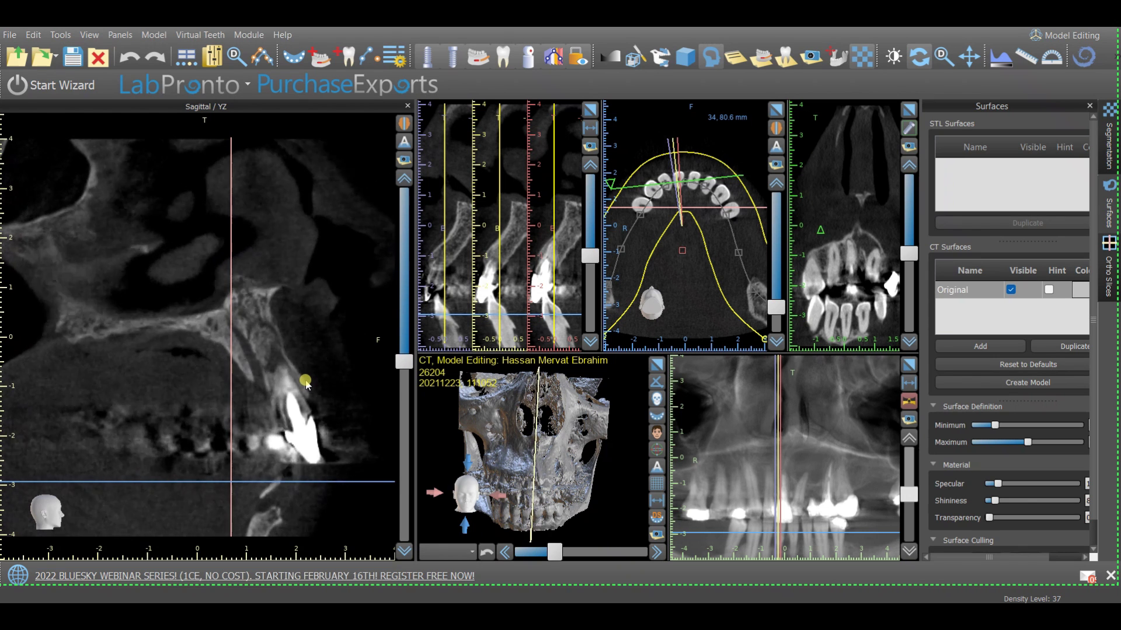
pyautogui.scroll(-5, 306, 383)
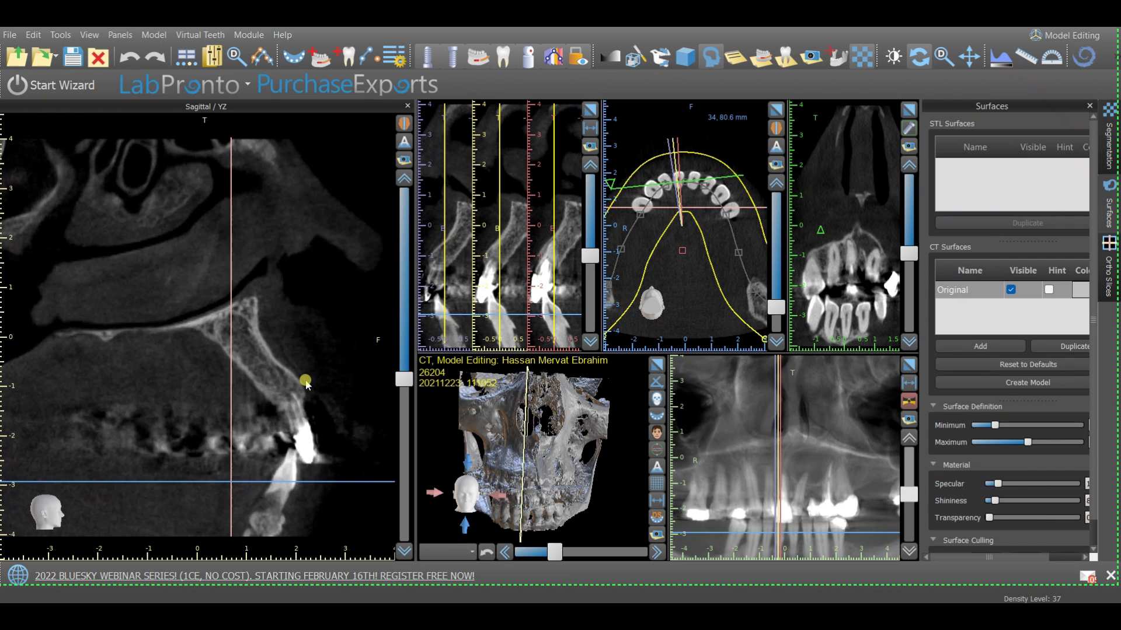
# Step back and forth through the sagittal slices across the anterior maxilla to examine the lesion alongside the 3D skull.
pyautogui.scroll(5, 306, 382)
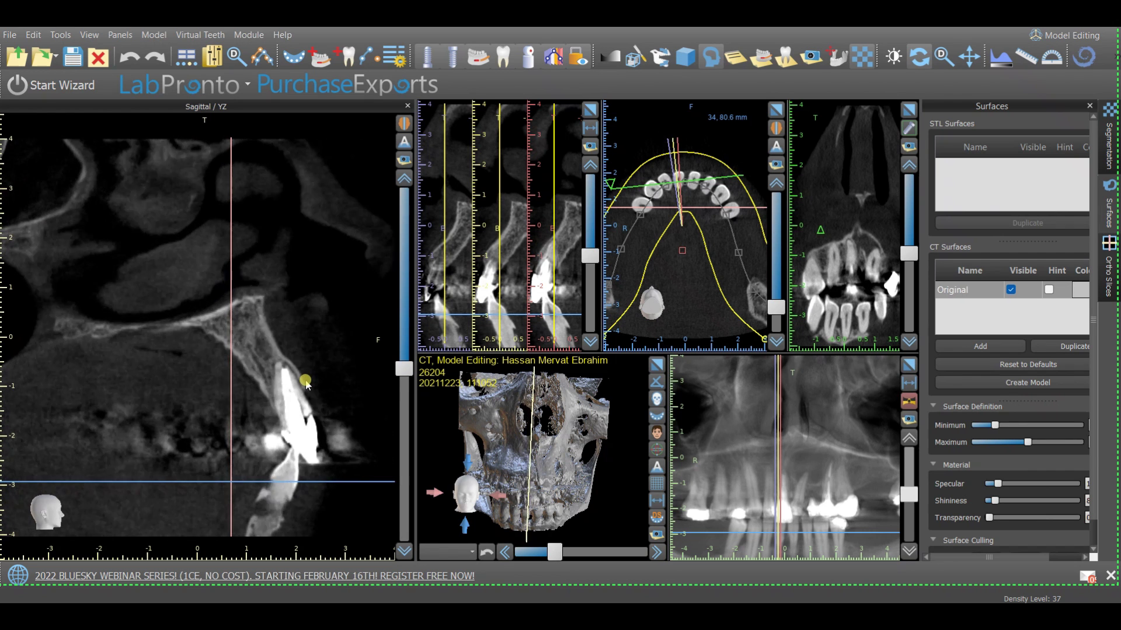
pyautogui.moveTo(493, 464); pyautogui.dragTo(465, 468)
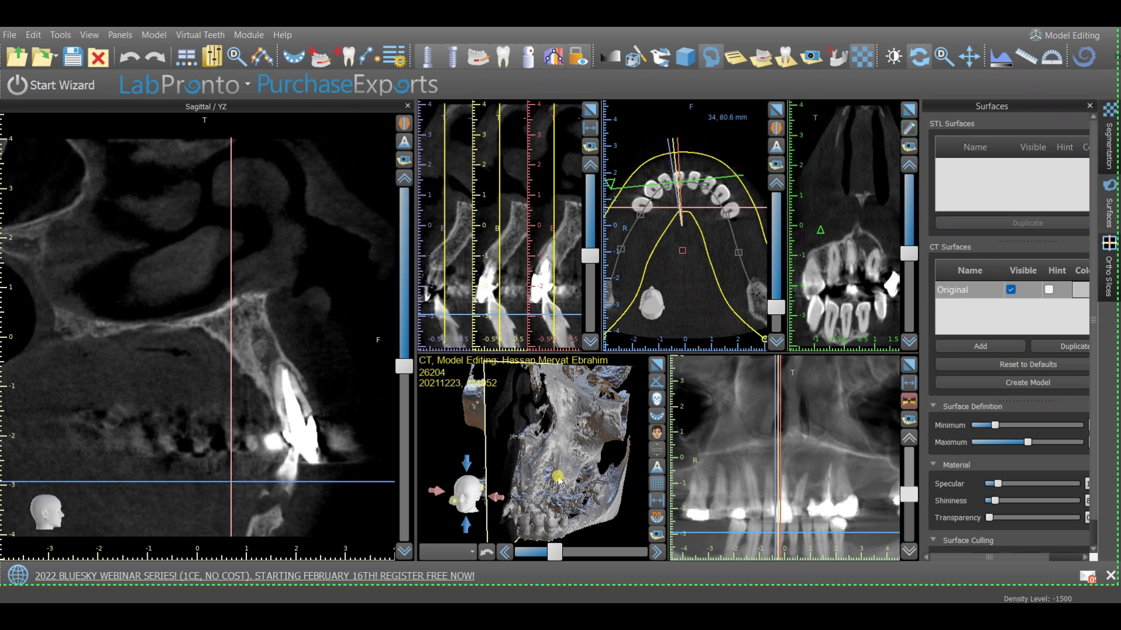
pyautogui.scroll(4, 343, 393)
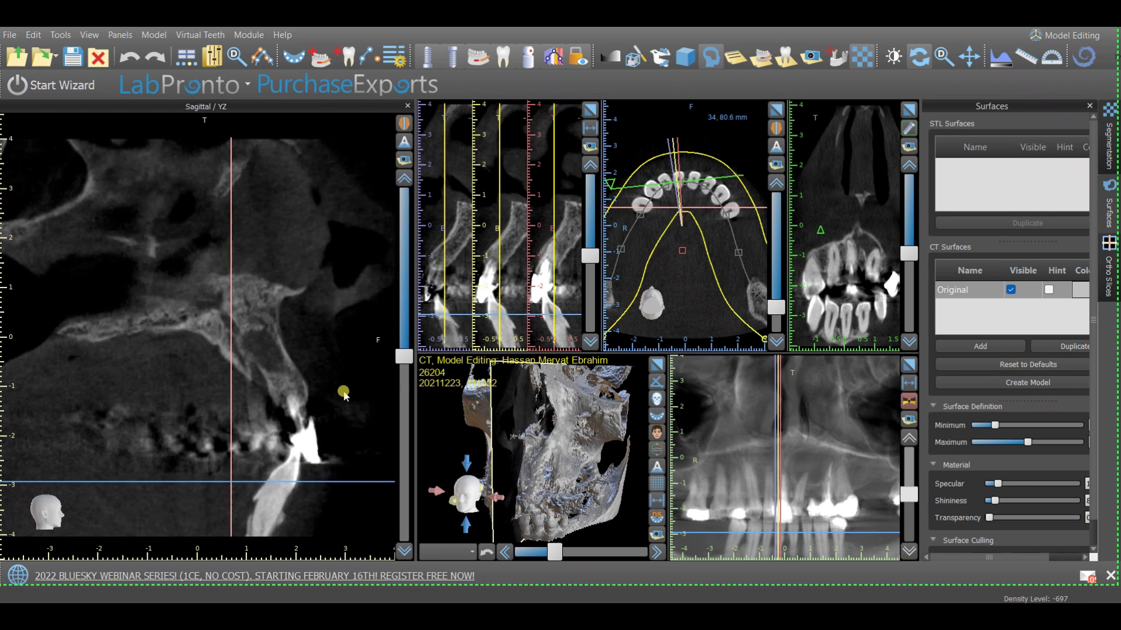
pyautogui.scroll(2, 344, 392)
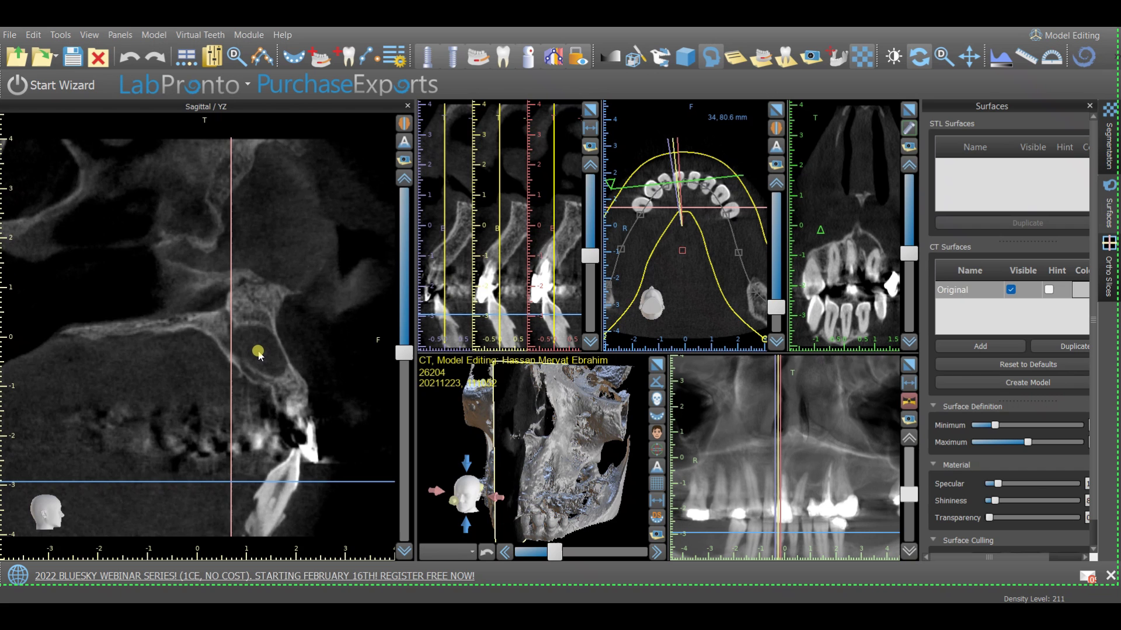
pyautogui.scroll(5, 259, 354)
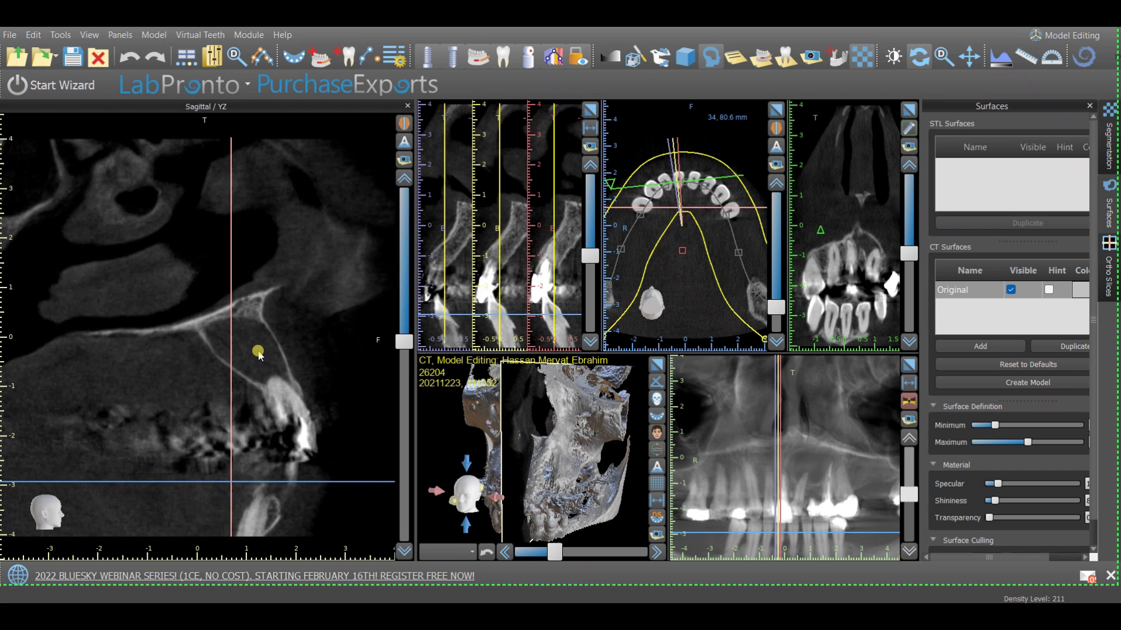
pyautogui.scroll(5, 259, 354)
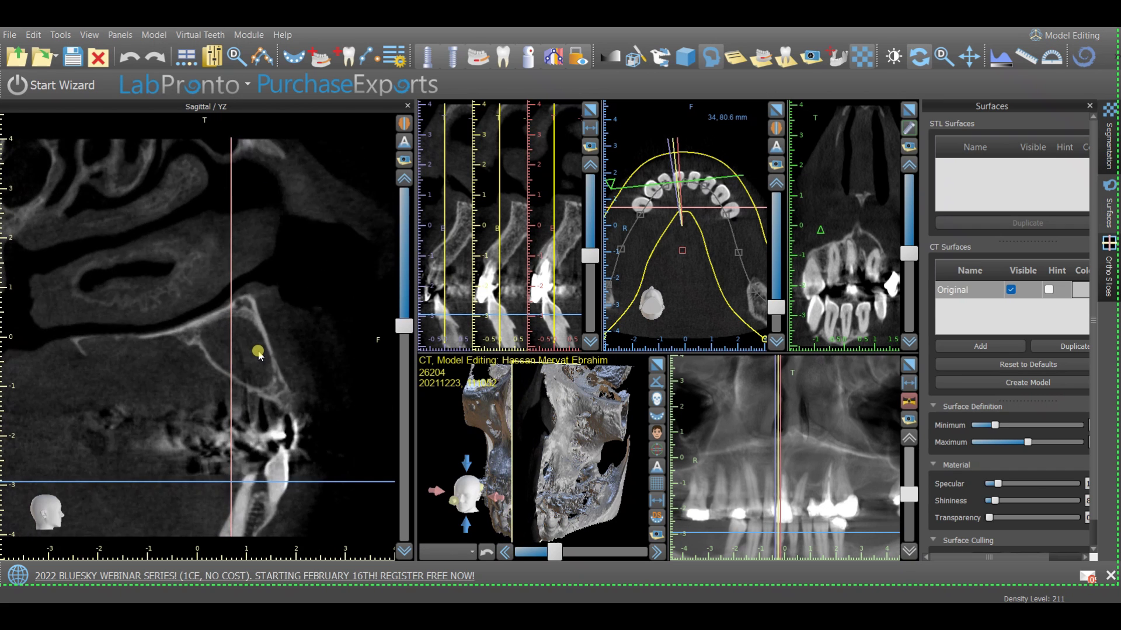
pyautogui.scroll(5, 259, 354)
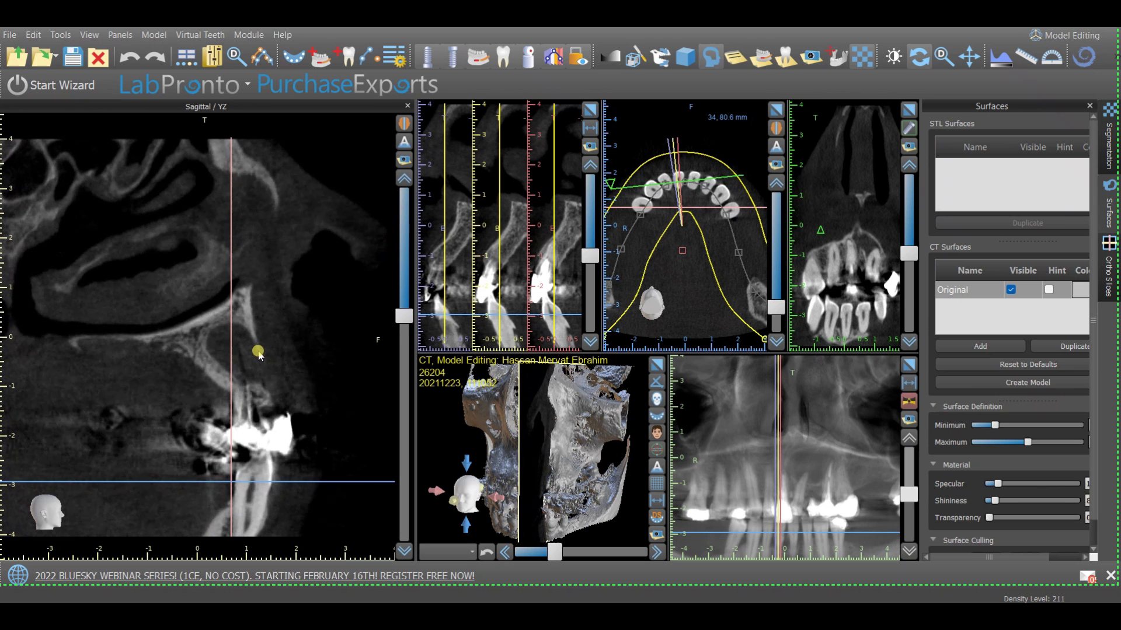
pyautogui.scroll(-5, 259, 353)
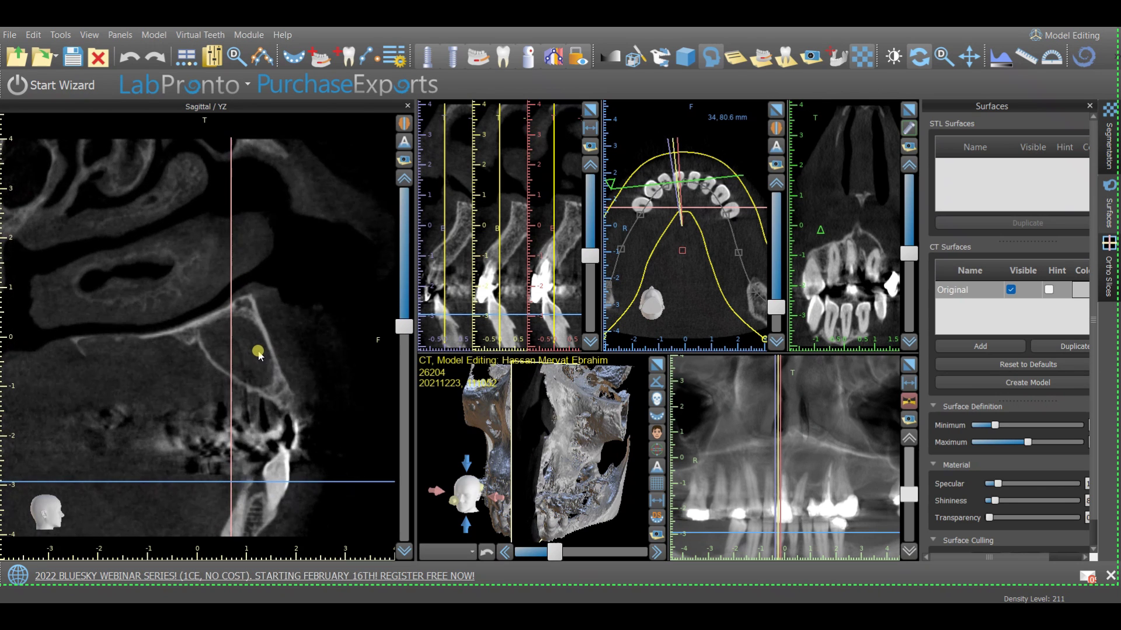
pyautogui.scroll(-1, 259, 354)
pyautogui.moveTo(457, 448); pyautogui.dragTo(504, 473)
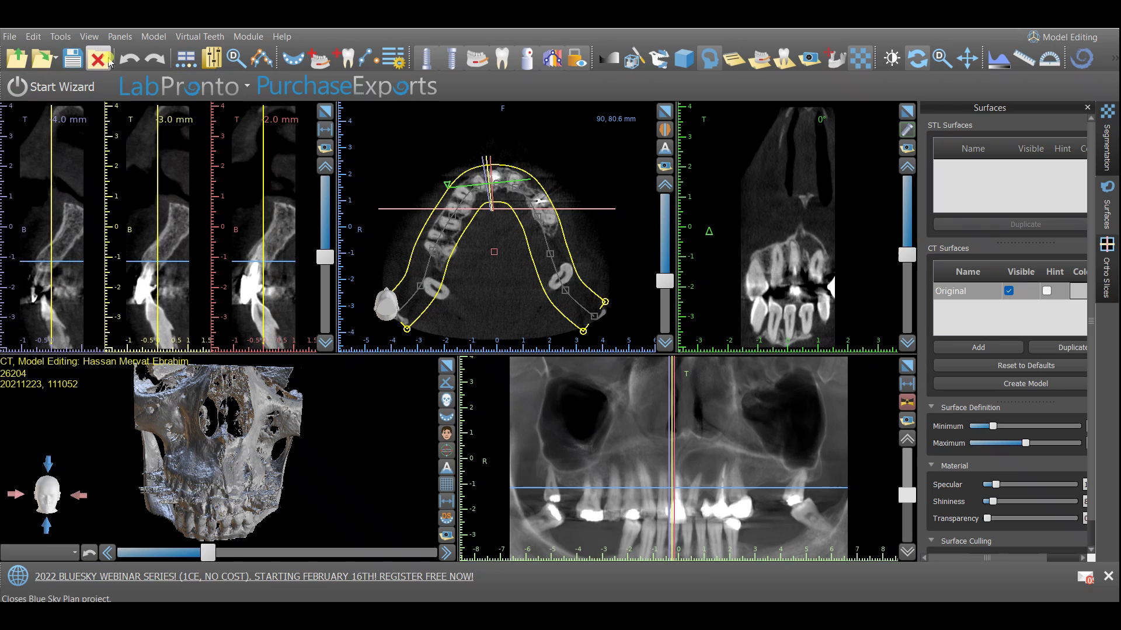
pyautogui.click(88, 39)
pyautogui.moveTo(96, 55)
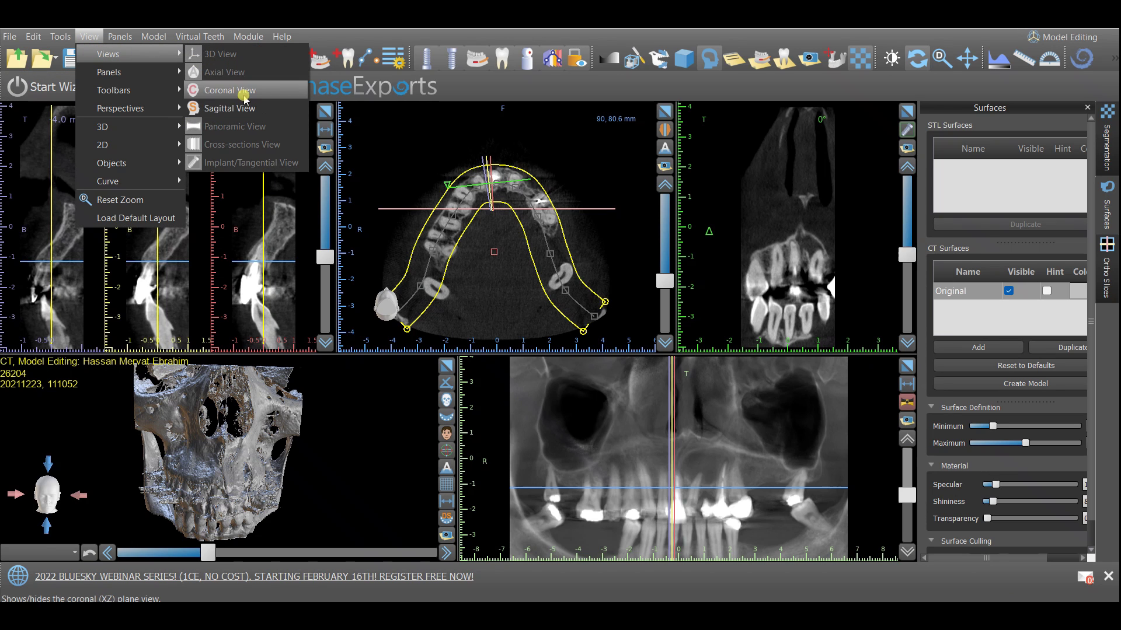
pyautogui.click(369, 459)
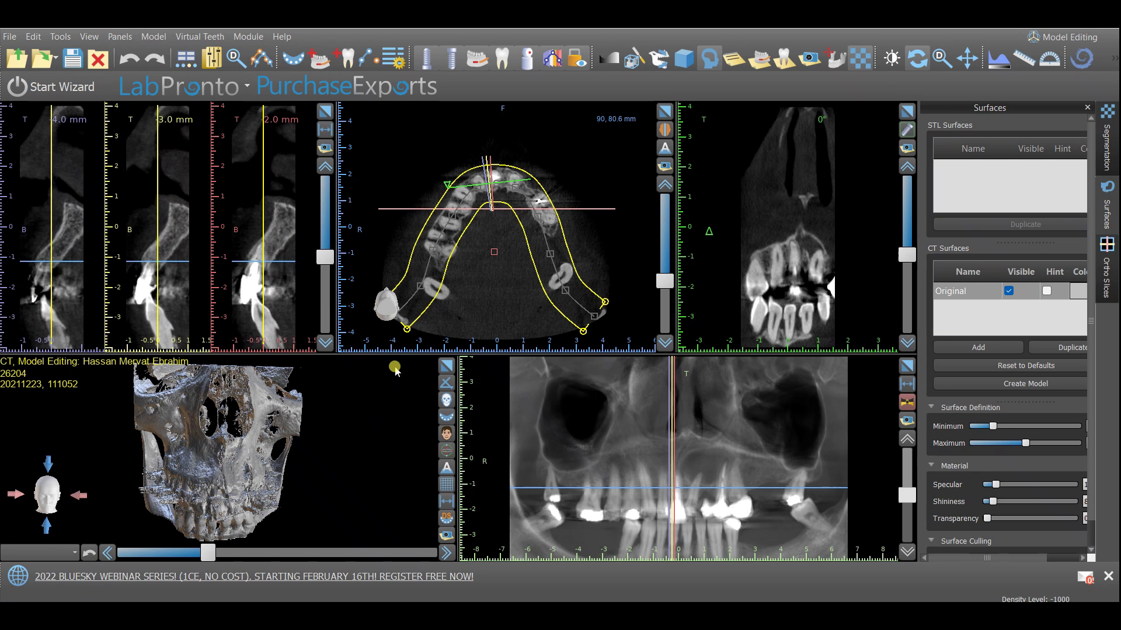
# Draw a new panoramic curve on the axial slice, following the dental arch from the patient's right molars around the front teeth to the left molars.
pyautogui.click(371, 61)
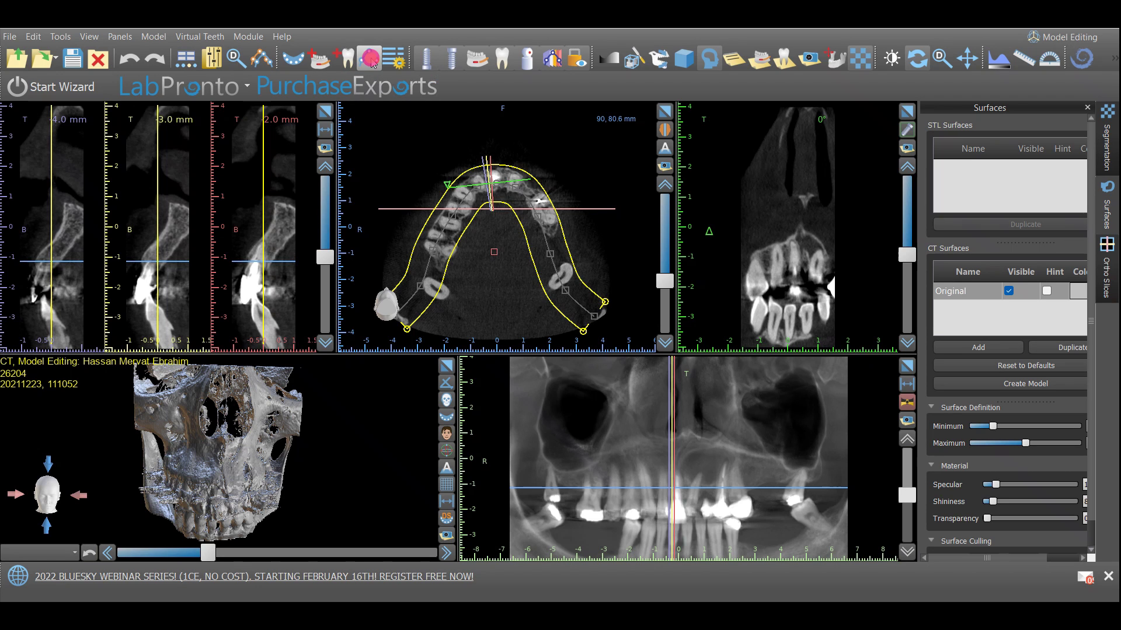
pyautogui.click(423, 286)
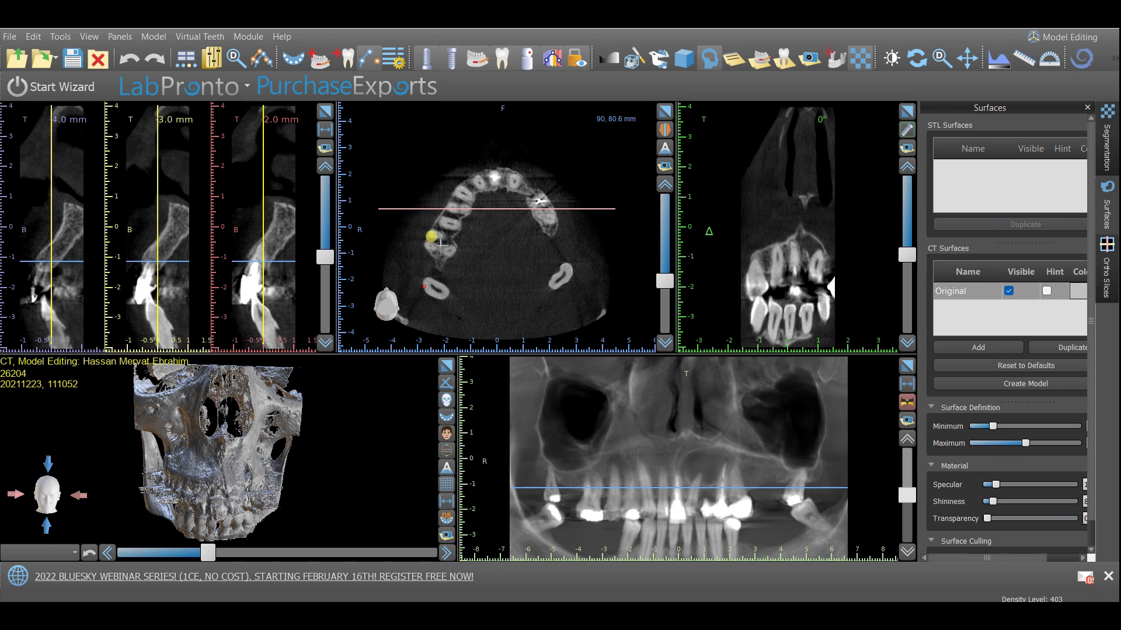
pyautogui.click(441, 246)
pyautogui.click(449, 224)
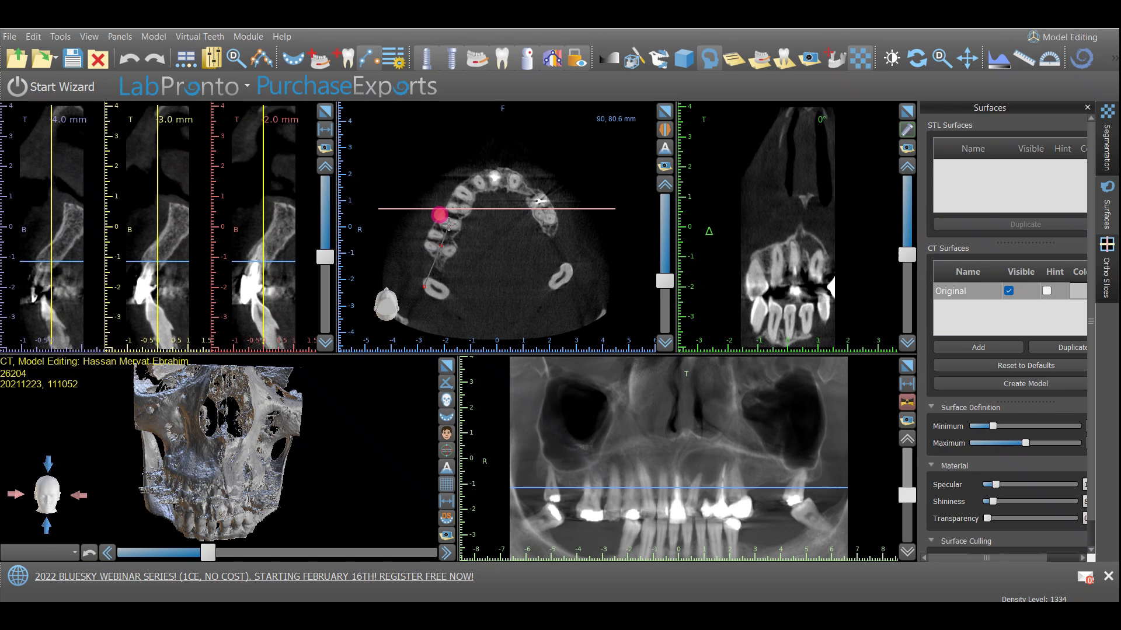
pyautogui.click(467, 190)
pyautogui.click(479, 184)
pyautogui.click(537, 200)
pyautogui.click(547, 222)
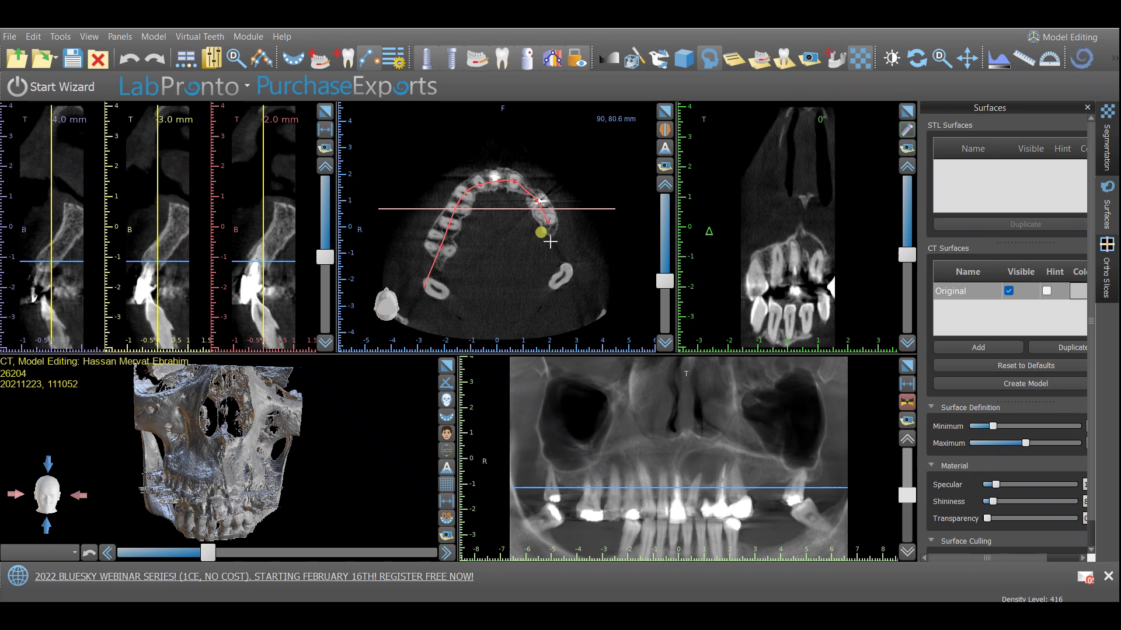
pyautogui.click(556, 251)
pyautogui.doubleClick(565, 293)
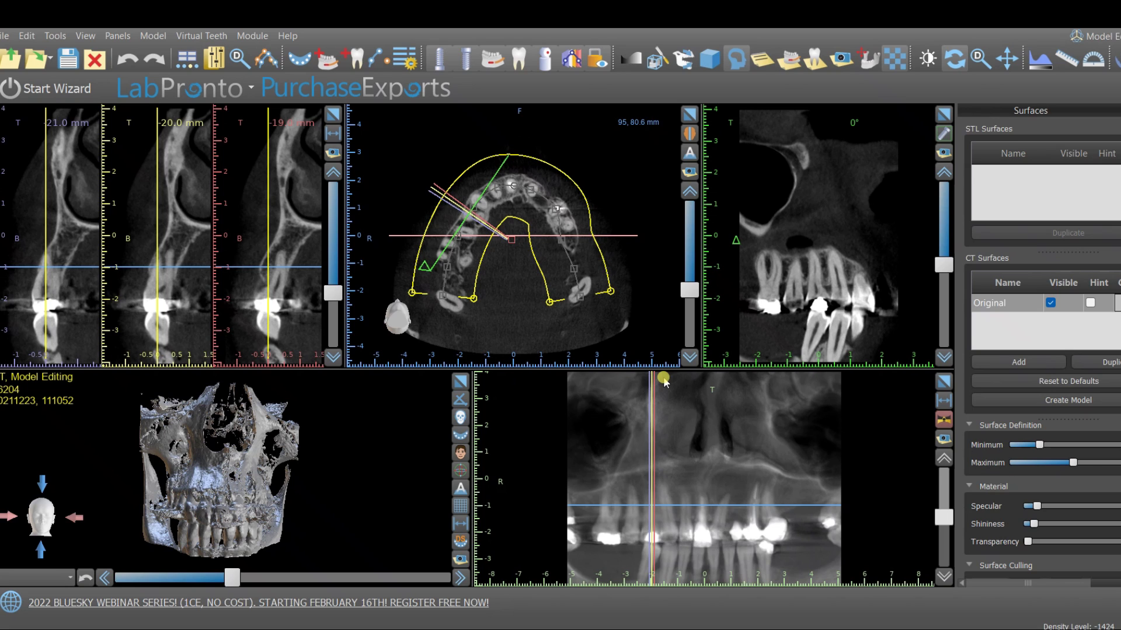
# Raise the 3D surface density threshold to isolate the teeth, and lower it again to bring back the full bone surface.
pyautogui.click(335, 488)
pyautogui.moveTo(333, 488); pyautogui.dragTo(358, 459)
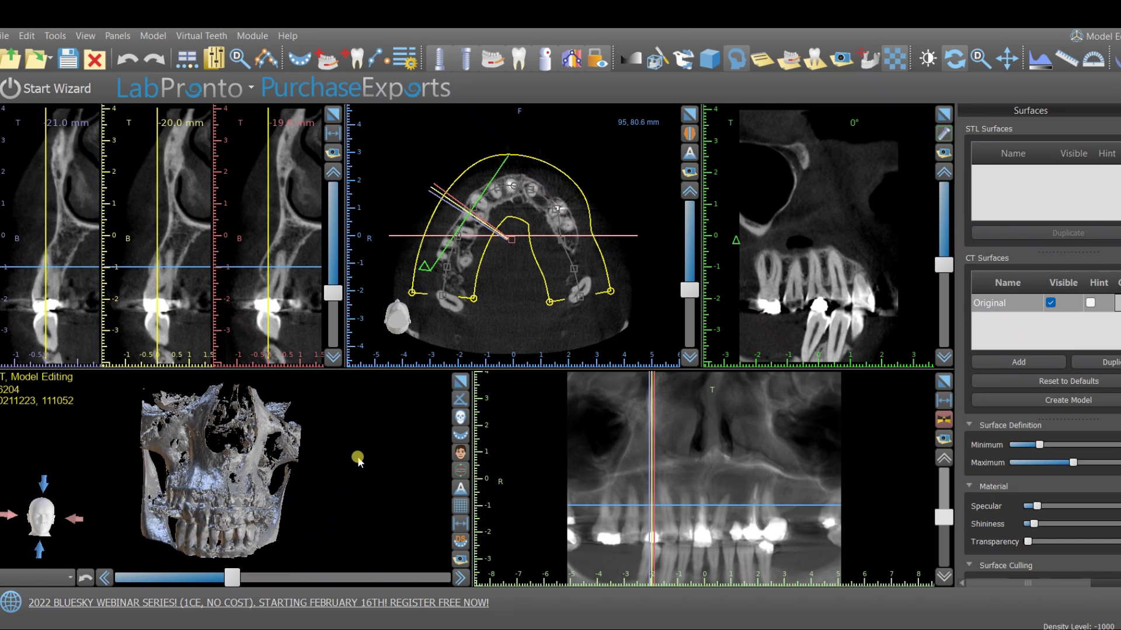
pyautogui.moveTo(235, 577); pyautogui.dragTo(305, 572)
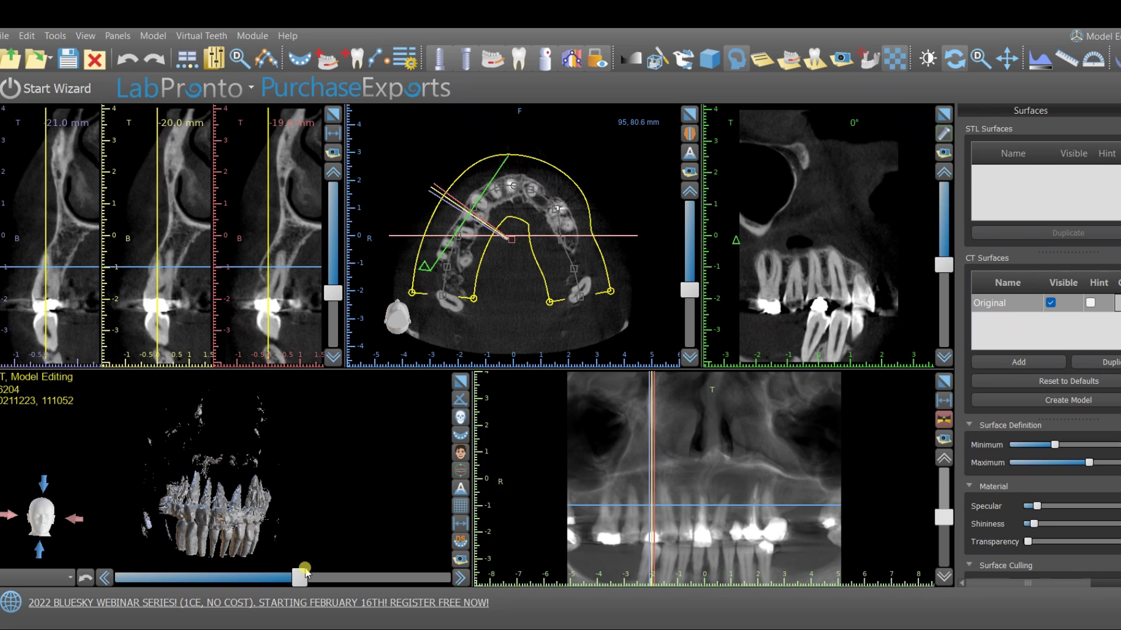
pyautogui.moveTo(305, 572); pyautogui.dragTo(217, 578)
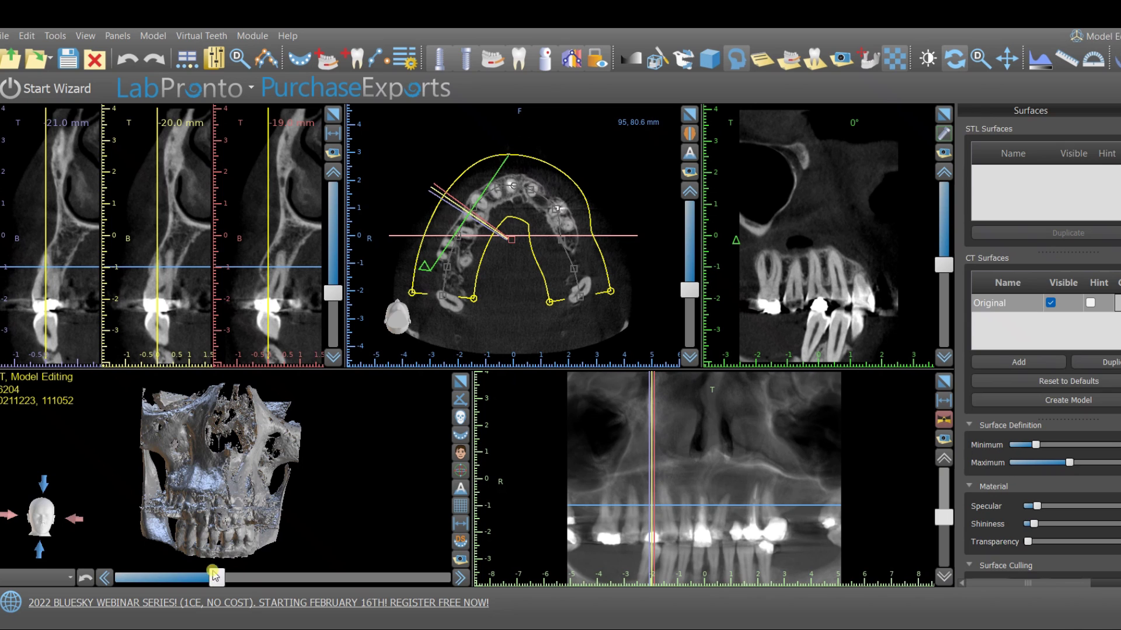
# Rotate the 3D skull in fixed increments sideways and vertically to inspect it around the front.
pyautogui.click(73, 519)
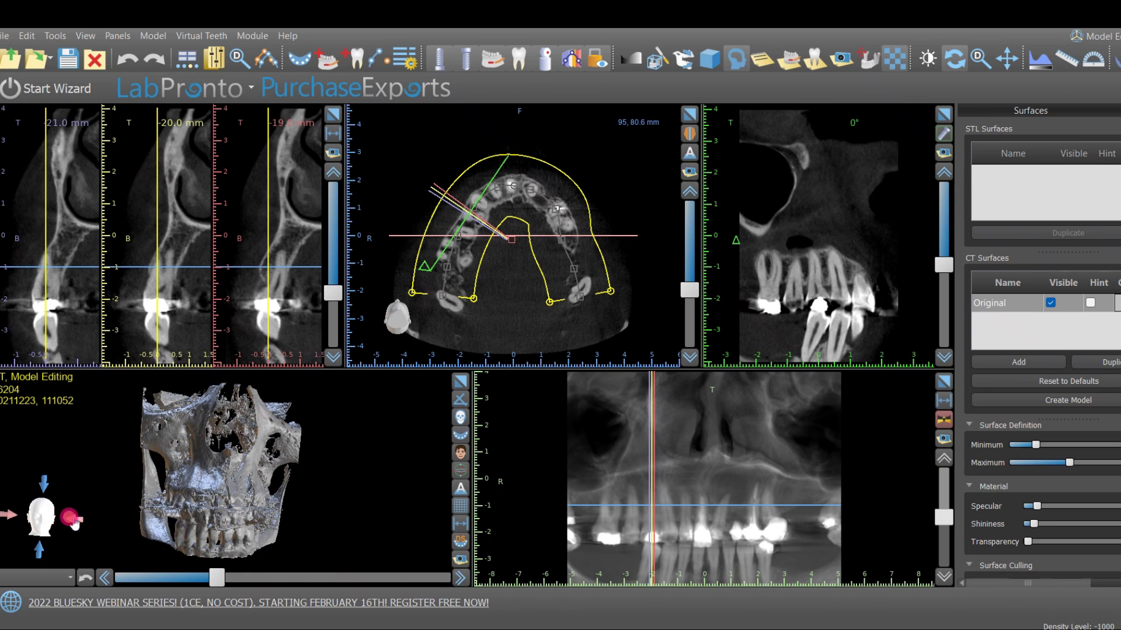
pyautogui.click(73, 519)
pyautogui.click(15, 519)
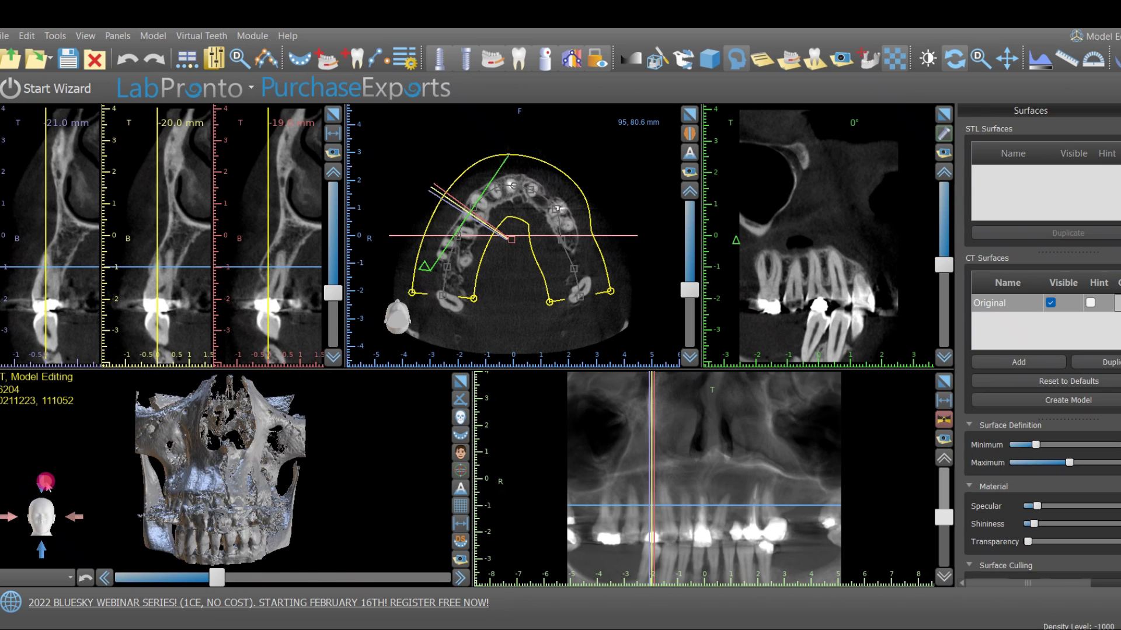
pyautogui.click(38, 549)
pyautogui.click(39, 550)
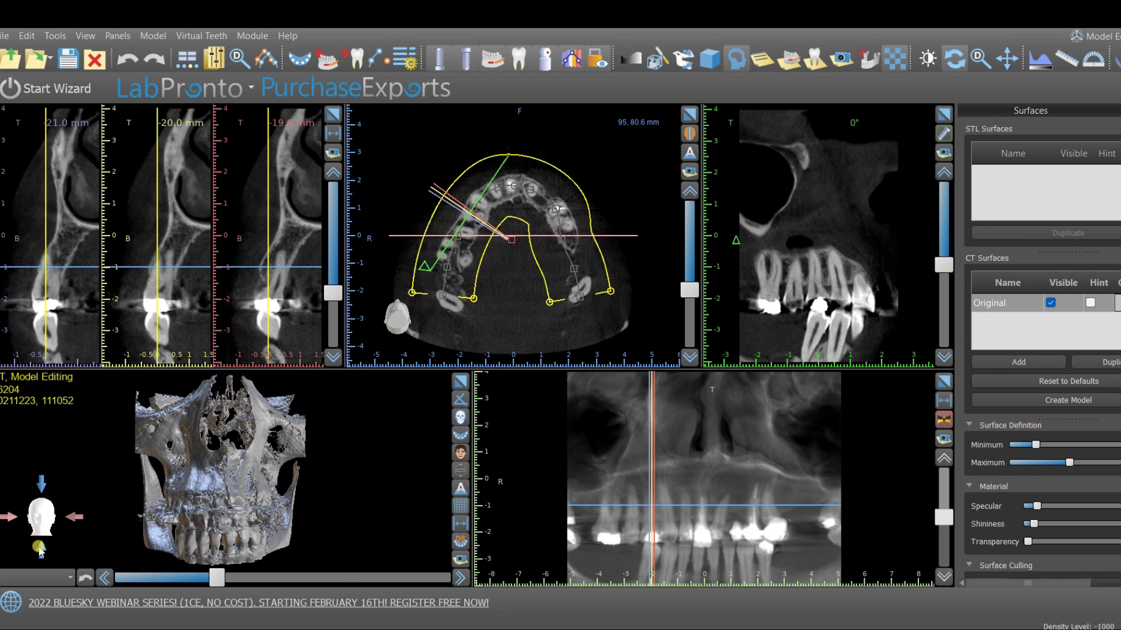
pyautogui.moveTo(178, 506)
pyautogui.mouseDown()
pyautogui.moveTo(199, 487)
pyautogui.moveTo(175, 499)
pyautogui.mouseUp()
# Inspect the 3D skull in the preset Left and Right views, and turn it back to an oblique front angle.
pyautogui.click(461, 399)
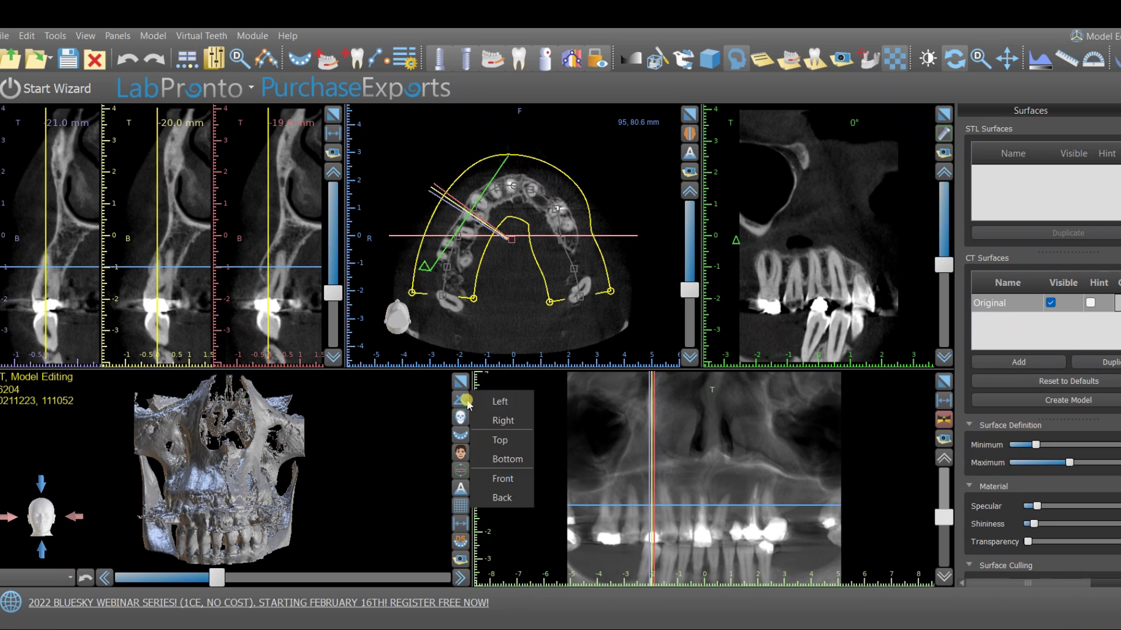
pyautogui.click(485, 403)
pyautogui.click(461, 399)
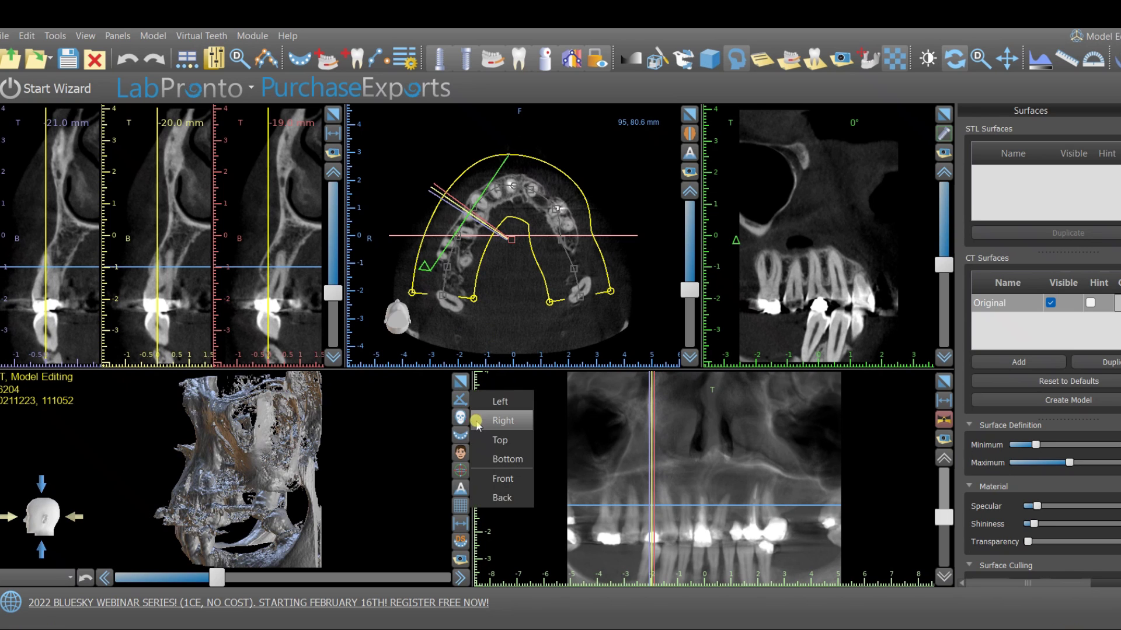
pyautogui.click(490, 420)
pyautogui.click(460, 399)
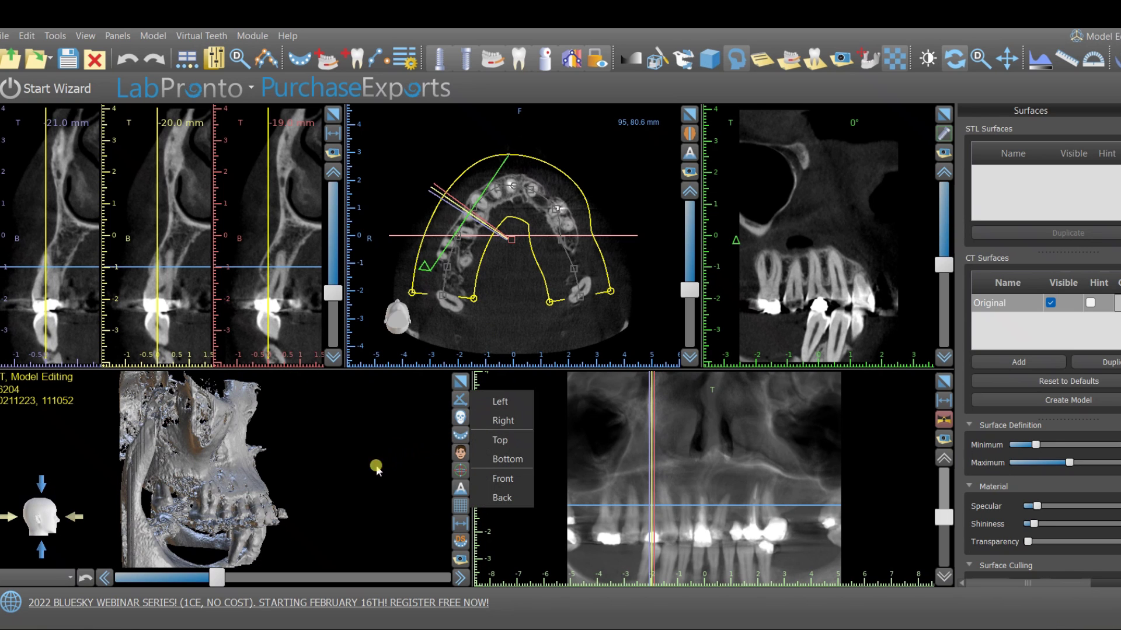
pyautogui.click(49, 536)
pyautogui.moveTo(210, 507); pyautogui.dragTo(193, 479)
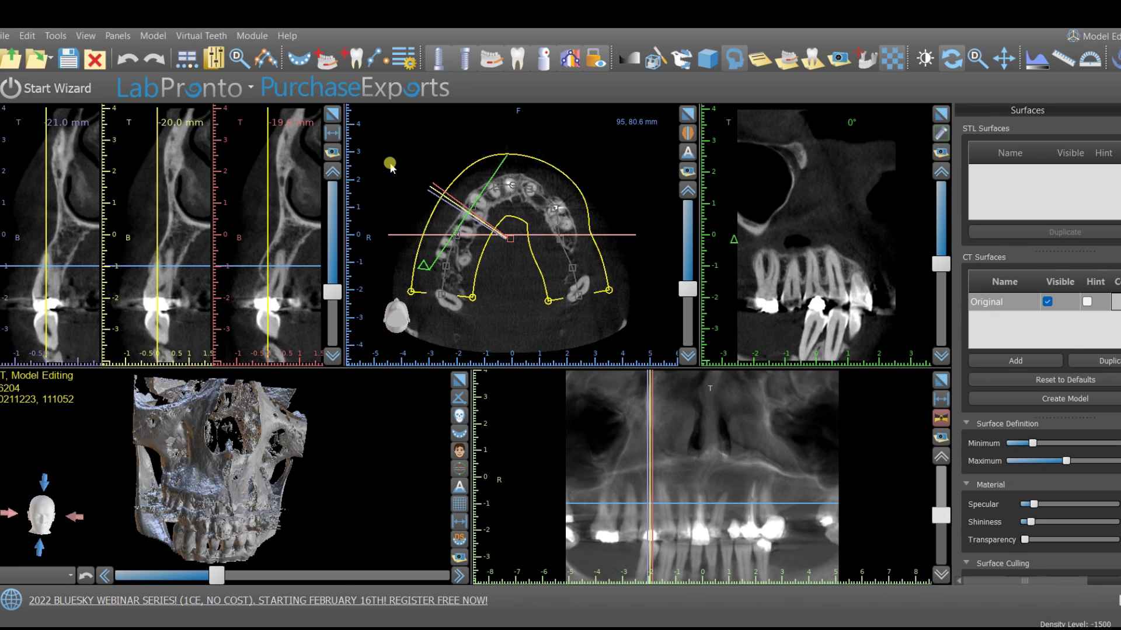
# Step through the axial slices at the level of the upper tooth roots to examine the maxillary bone.
pyautogui.scroll(6, 613, 240)
pyautogui.scroll(2, 630, 259)
pyautogui.scroll(2, 631, 259)
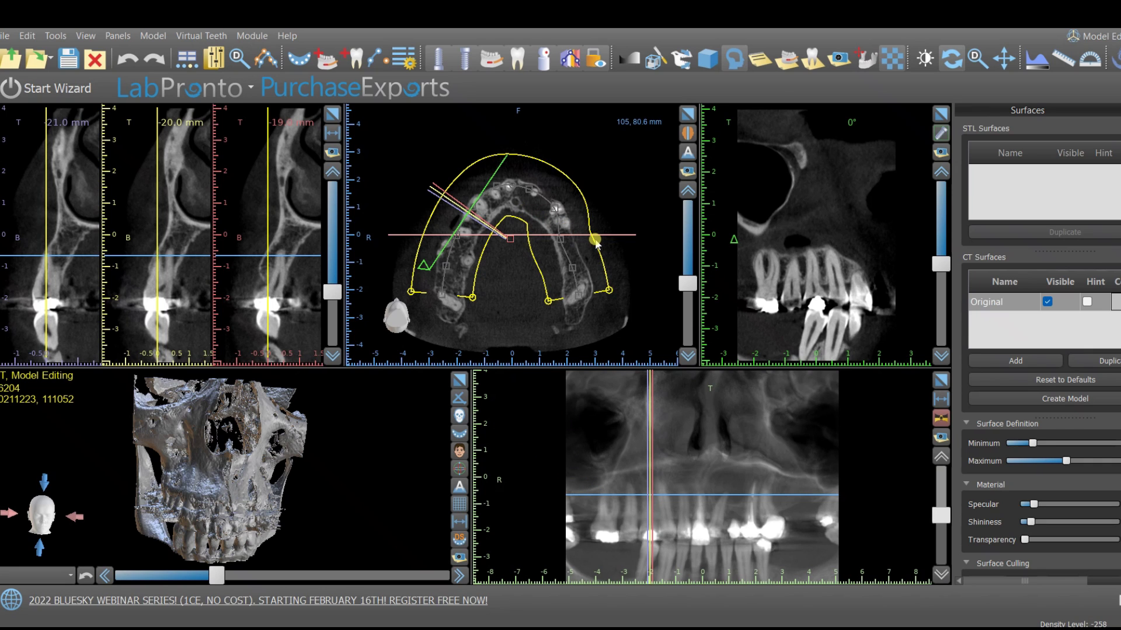
pyautogui.scroll(2, 597, 244)
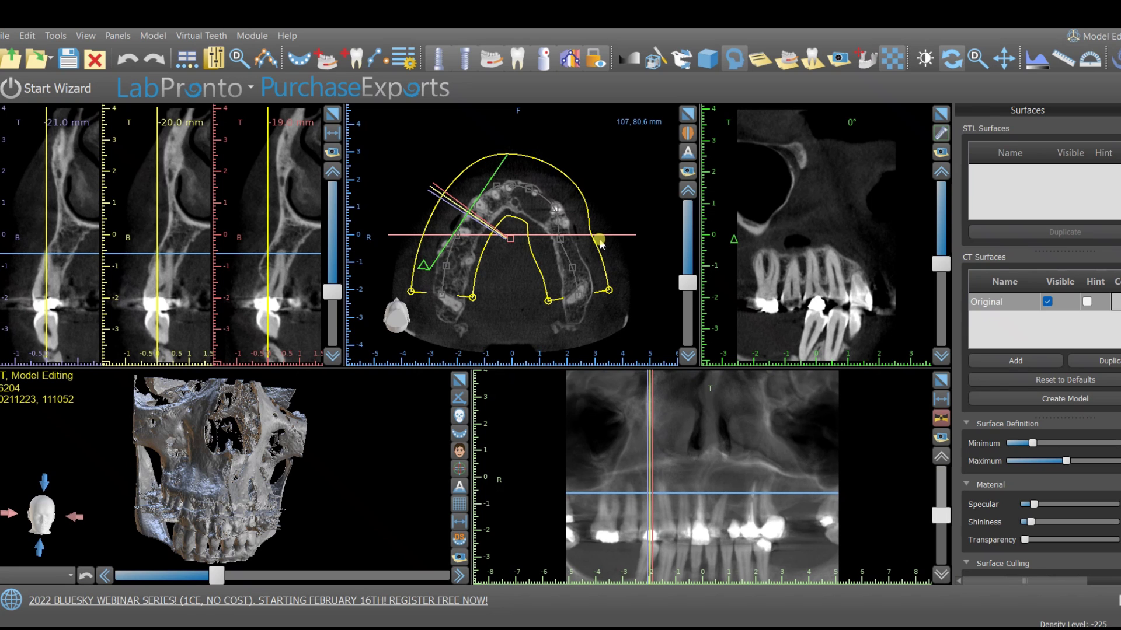
pyautogui.scroll(-4, 599, 241)
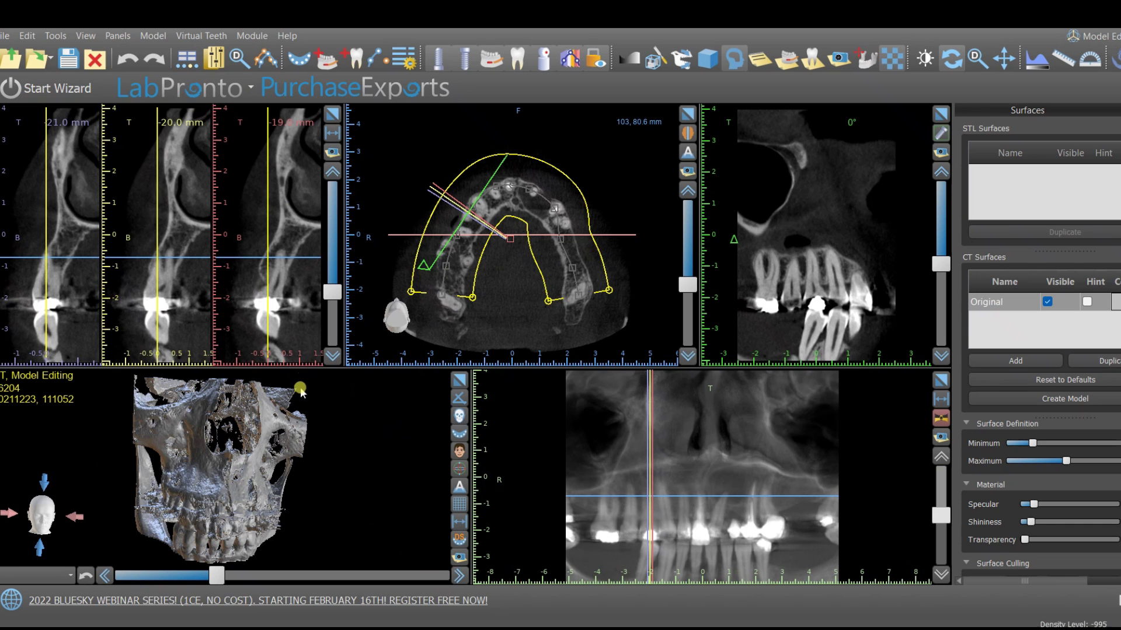
# Show the axial projection in the 3D scene and step up and down through the axial slices around the upper roots.
pyautogui.click(78, 37)
pyautogui.moveTo(117, 129)
pyautogui.click(199, 128)
pyautogui.scroll(6, 488, 261)
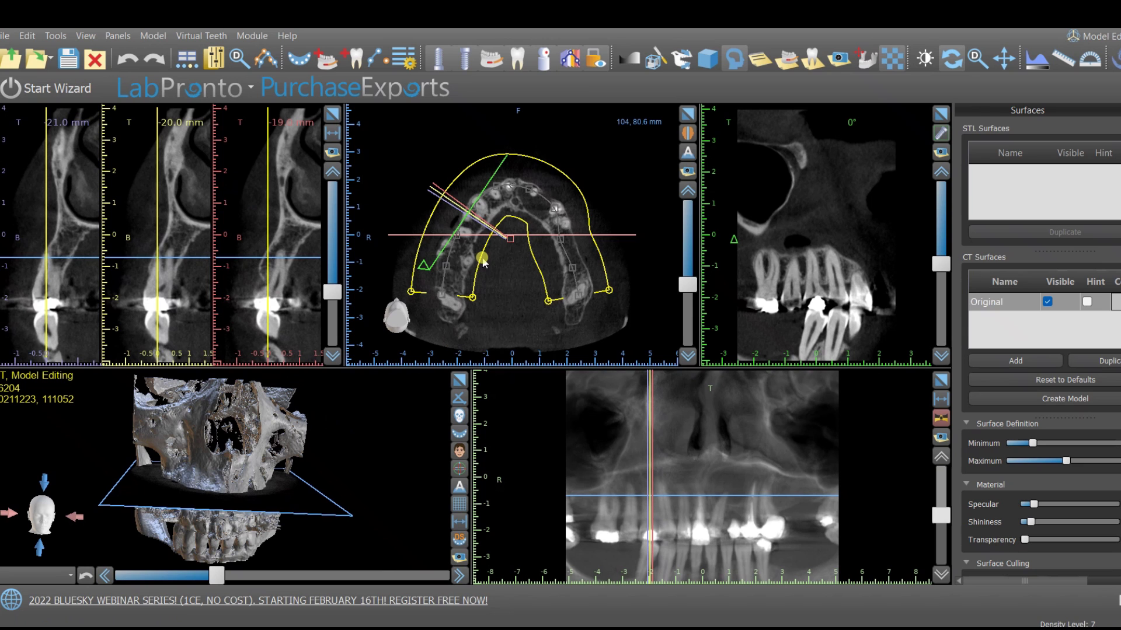
pyautogui.scroll(-8, 488, 261)
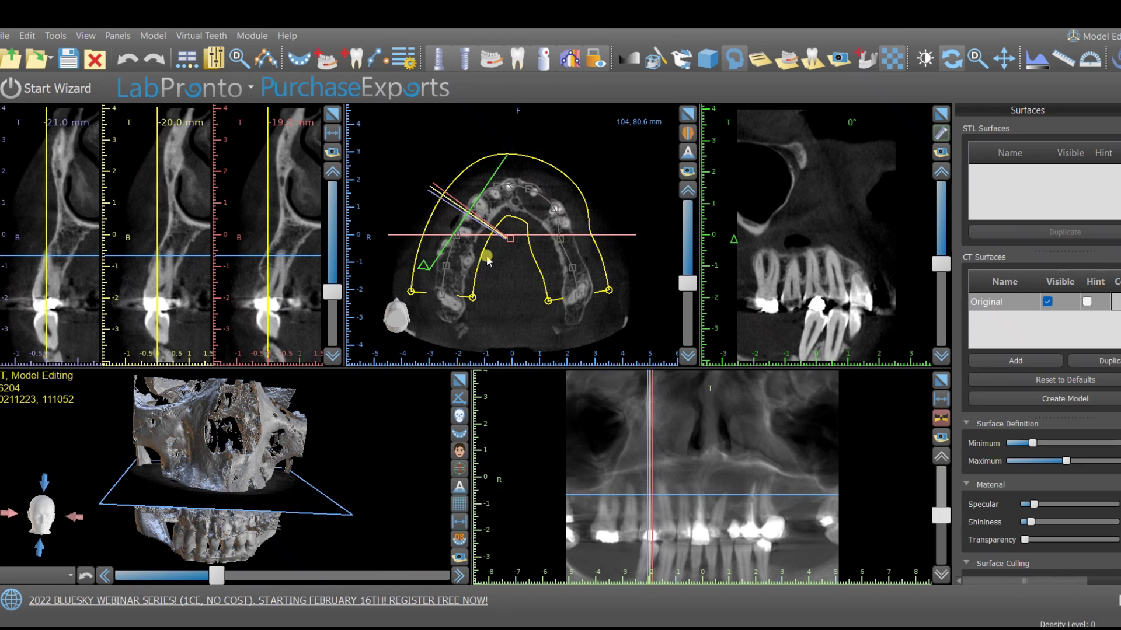
# Turn the 3D skull to a more frontal angle and step down through the axial slices to slice 96.
pyautogui.click(290, 490)
pyautogui.moveTo(289, 491); pyautogui.dragTo(293, 482)
pyautogui.click(499, 242)
pyautogui.scroll(-2, 505, 246)
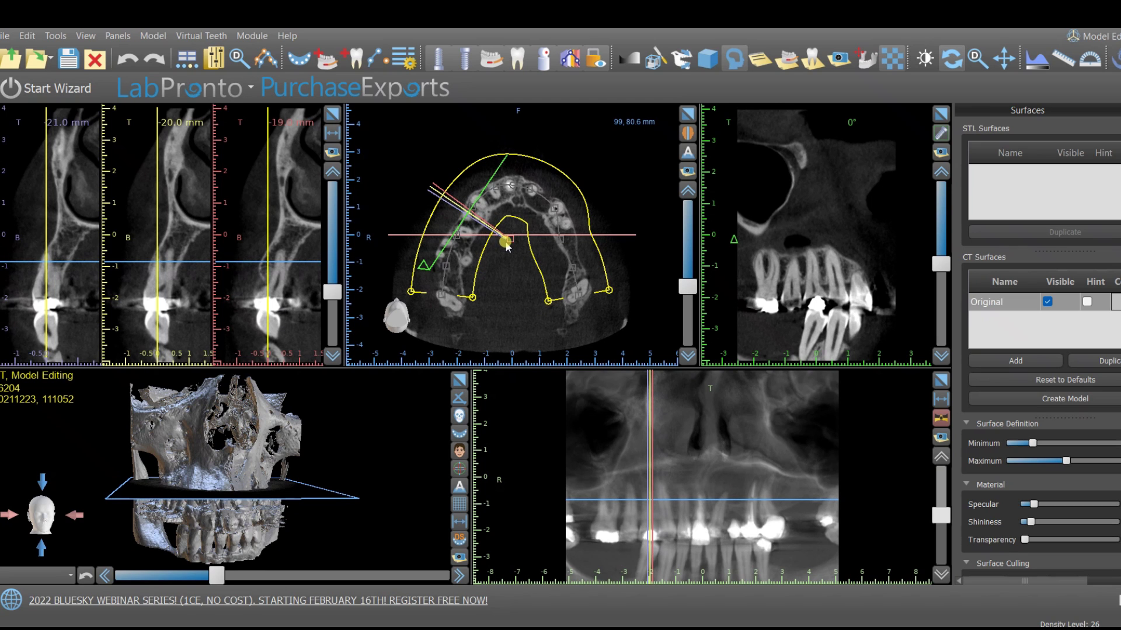
pyautogui.scroll(-3, 507, 247)
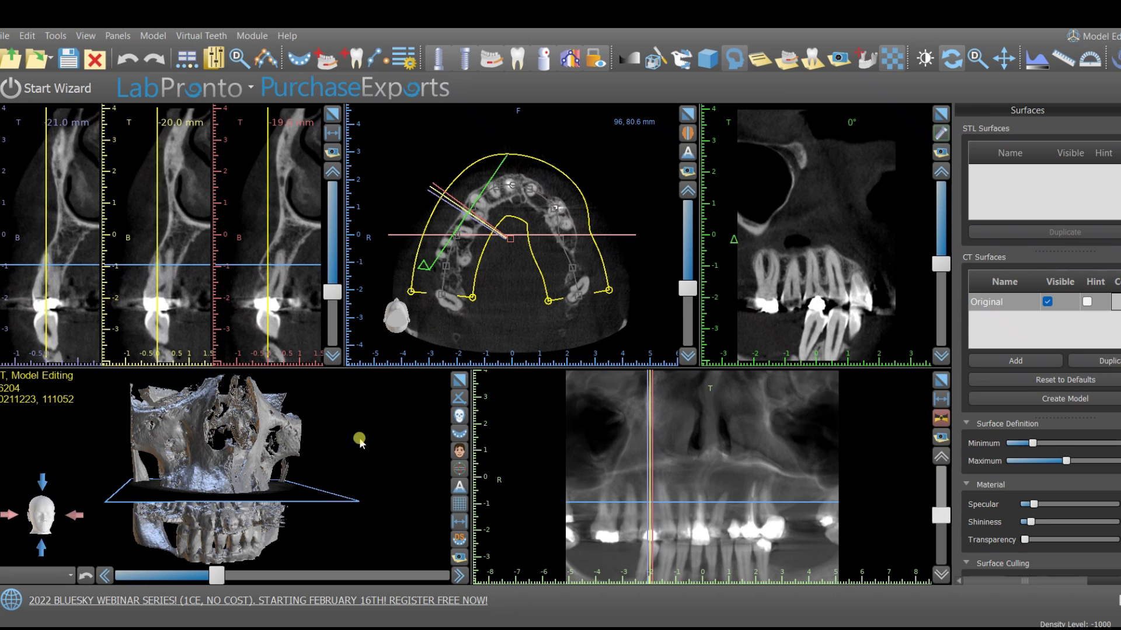
# Turn off the 3D surface rendering and tilt the scene to inspect the axial slice alone from above.
pyautogui.click(460, 409)
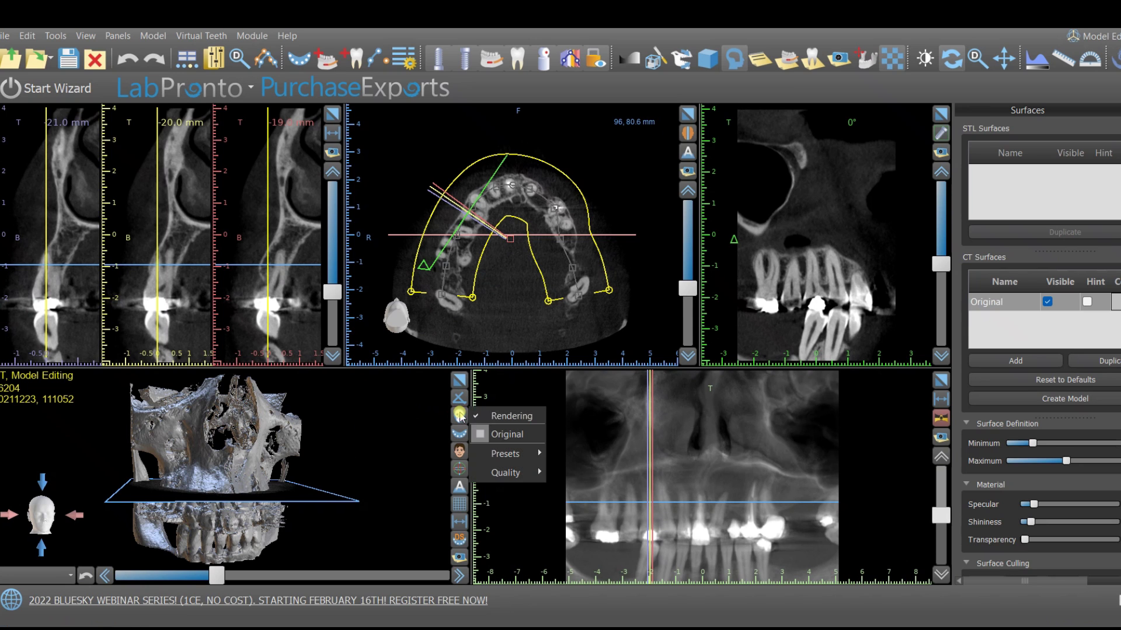
pyautogui.click(491, 415)
pyautogui.moveTo(230, 487); pyautogui.dragTo(205, 590)
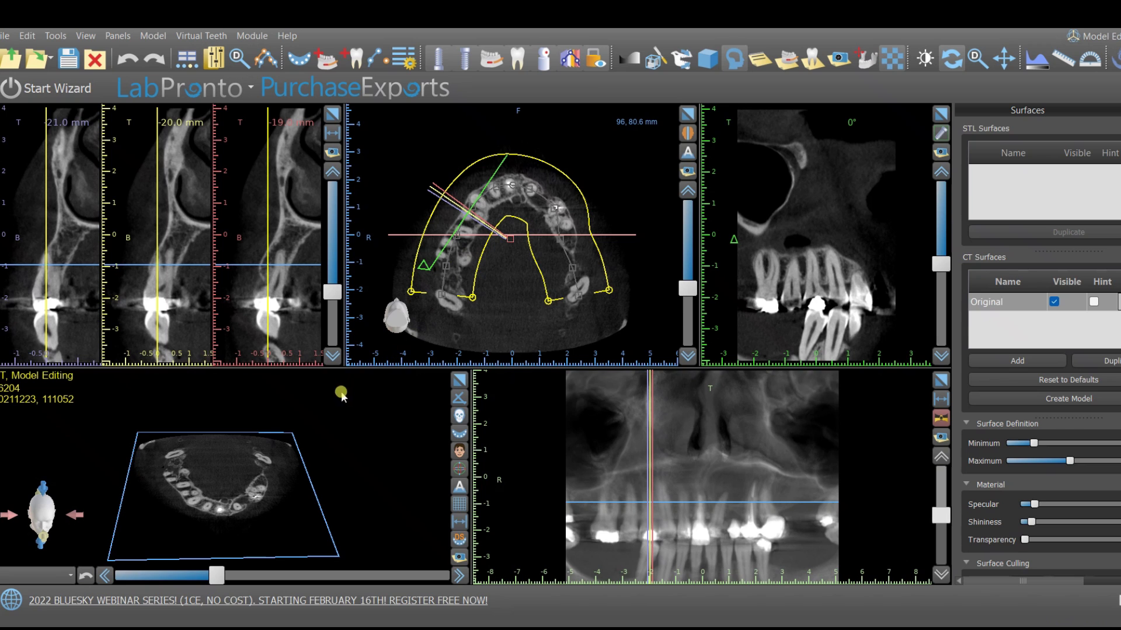
# Turn the 3D surface rendering back on and rotate the skull to a frontal view.
pyautogui.click(460, 416)
pyautogui.click(474, 416)
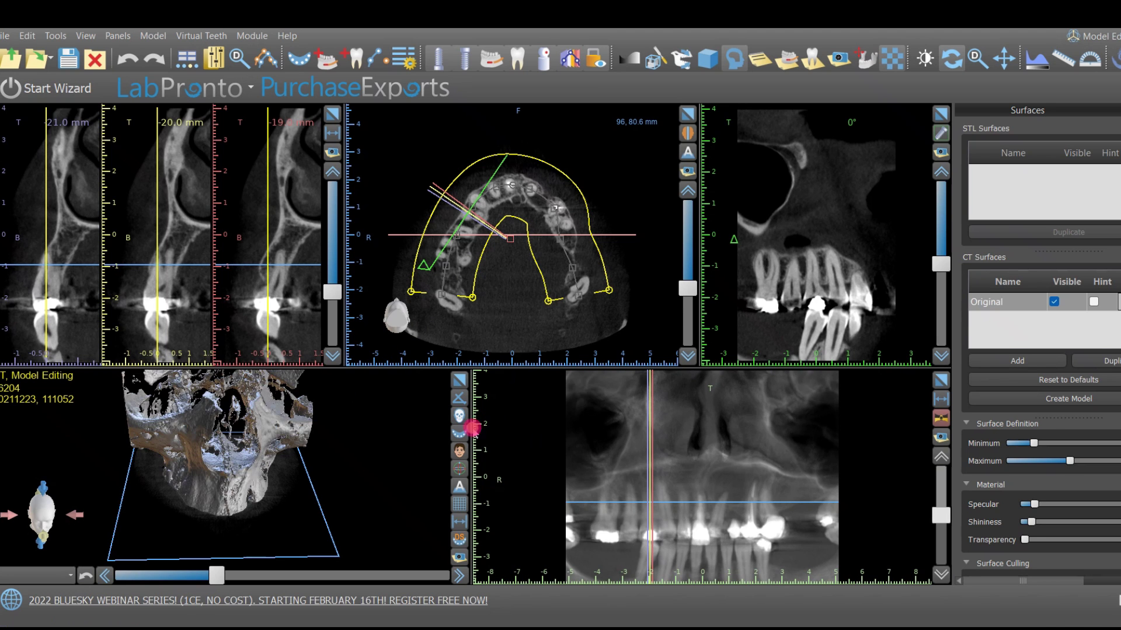
pyautogui.moveTo(234, 443); pyautogui.dragTo(219, 416)
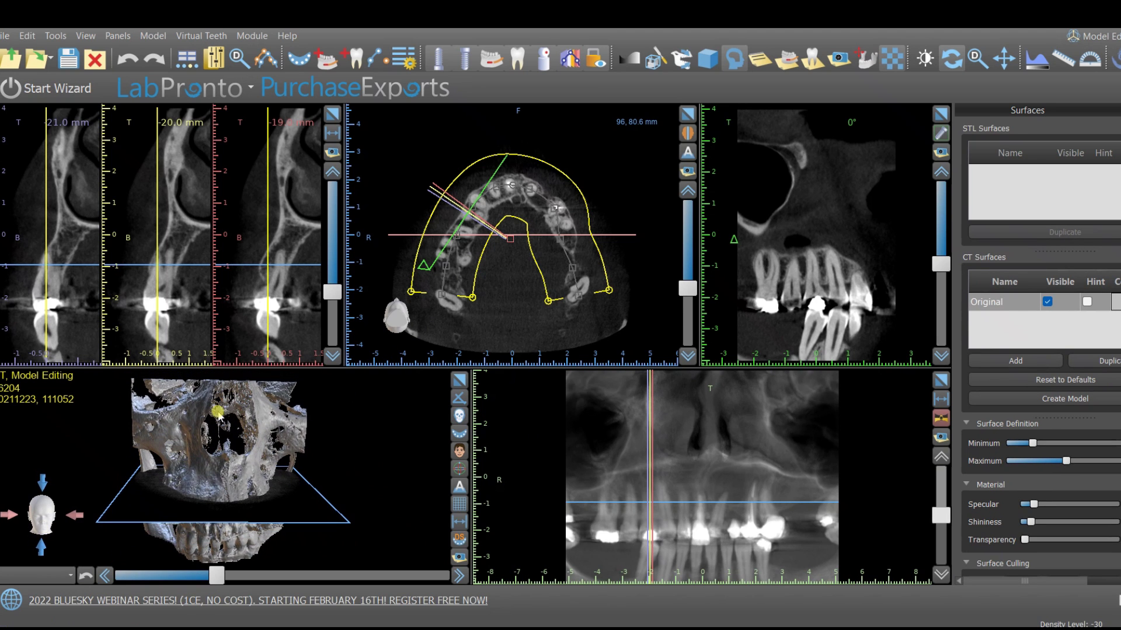
# Hide the axial projection in the 3D scene.
pyautogui.click(85, 35)
pyautogui.click(130, 128)
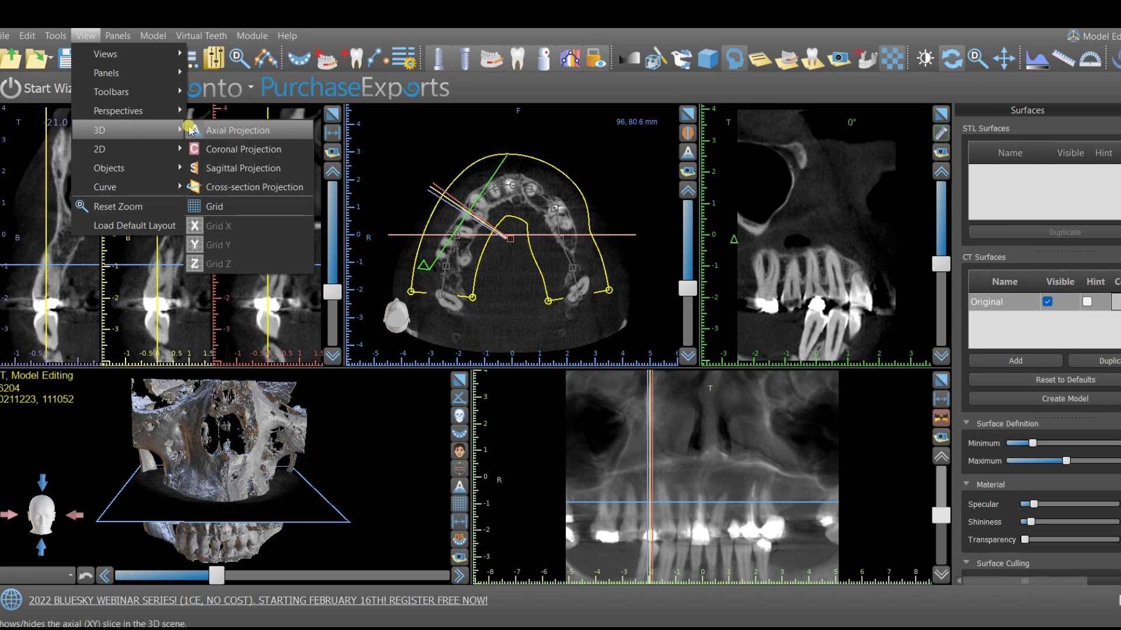
pyautogui.click(207, 130)
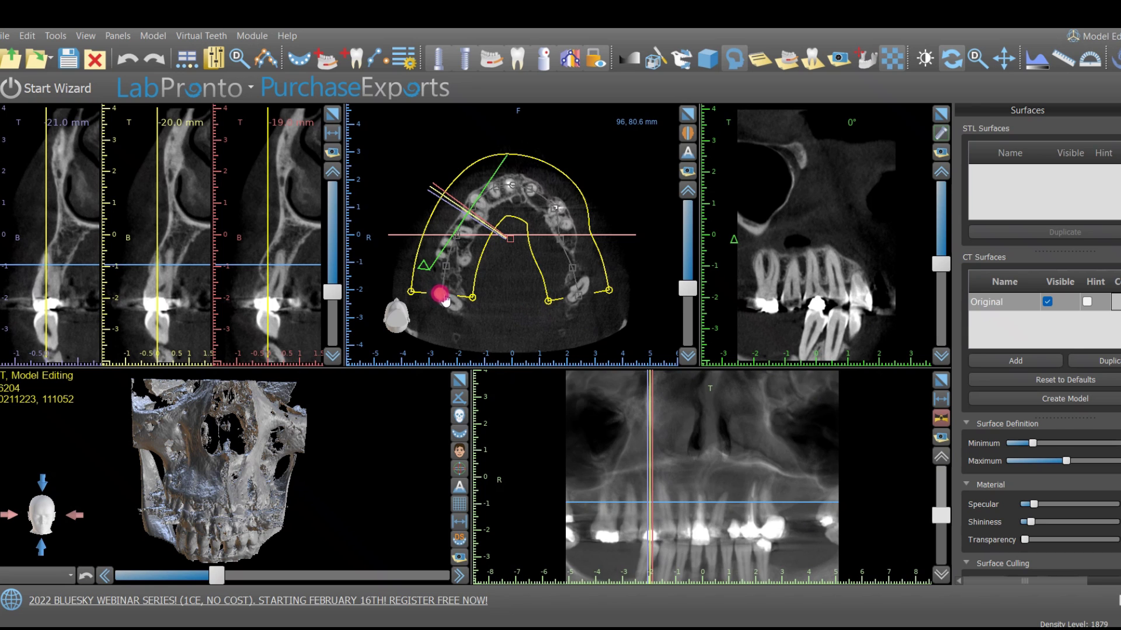
# Extend both posterior ends of the maxillary panoramic curve backward past the last molars.
pyautogui.moveTo(443, 300); pyautogui.dragTo(443, 330)
pyautogui.moveTo(589, 302); pyautogui.dragTo(586, 332)
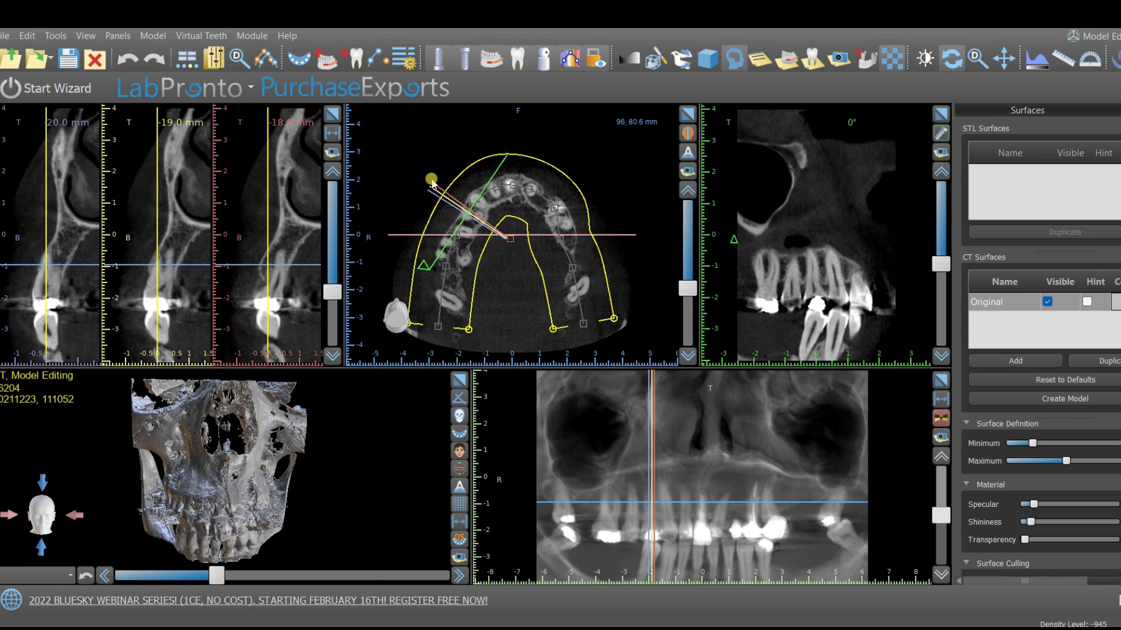
pyautogui.click(266, 58)
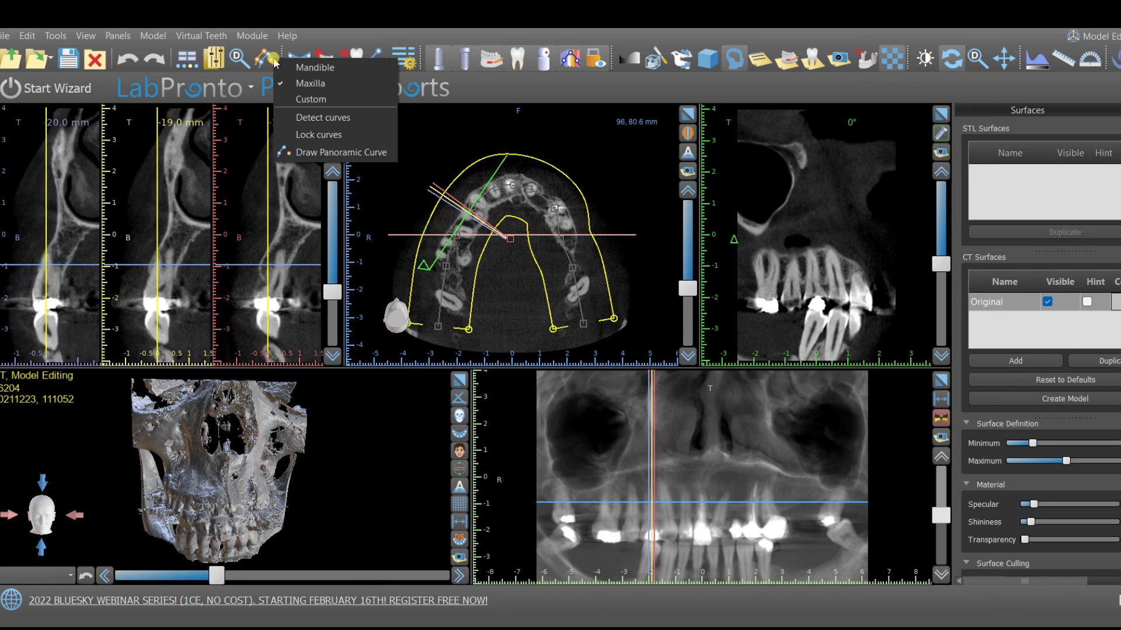
pyautogui.click(262, 58)
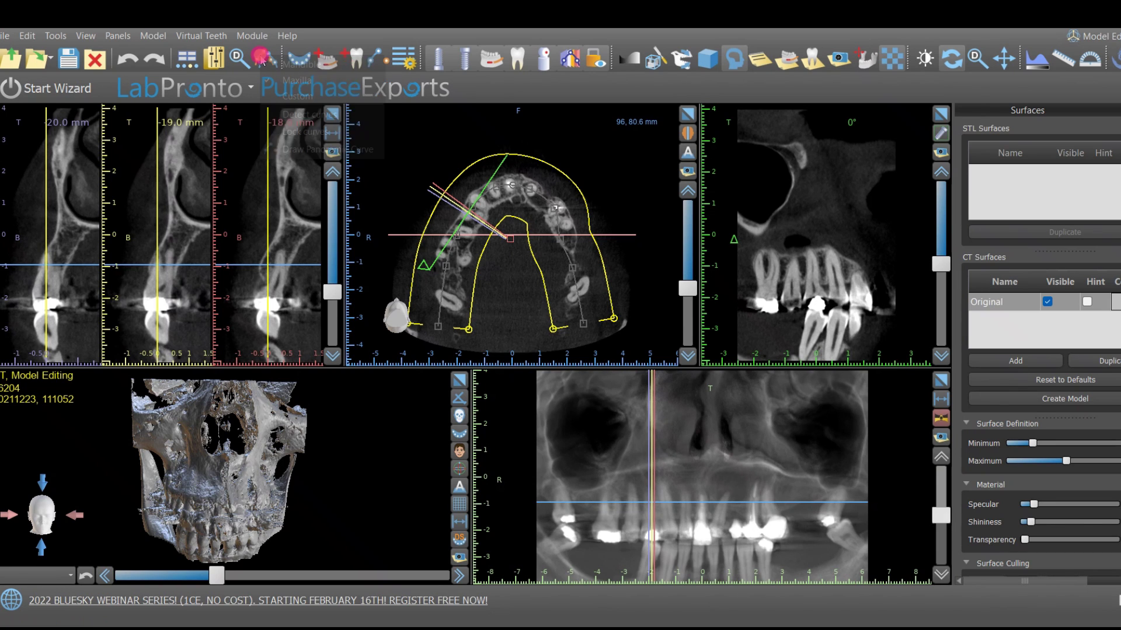
pyautogui.click(261, 59)
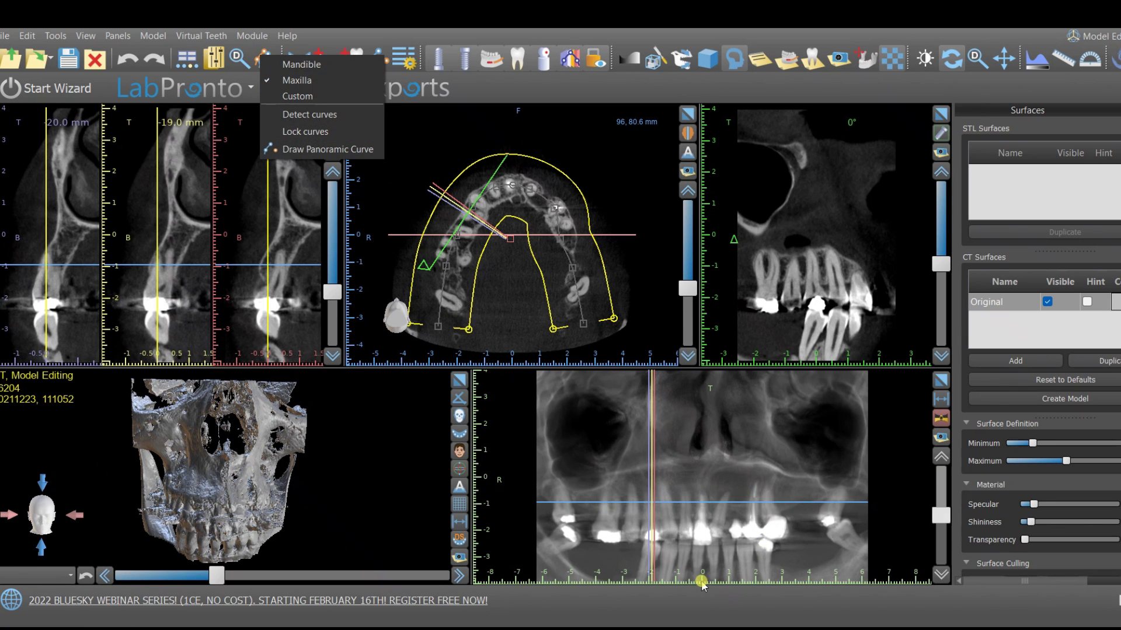
pyautogui.press('Escape')
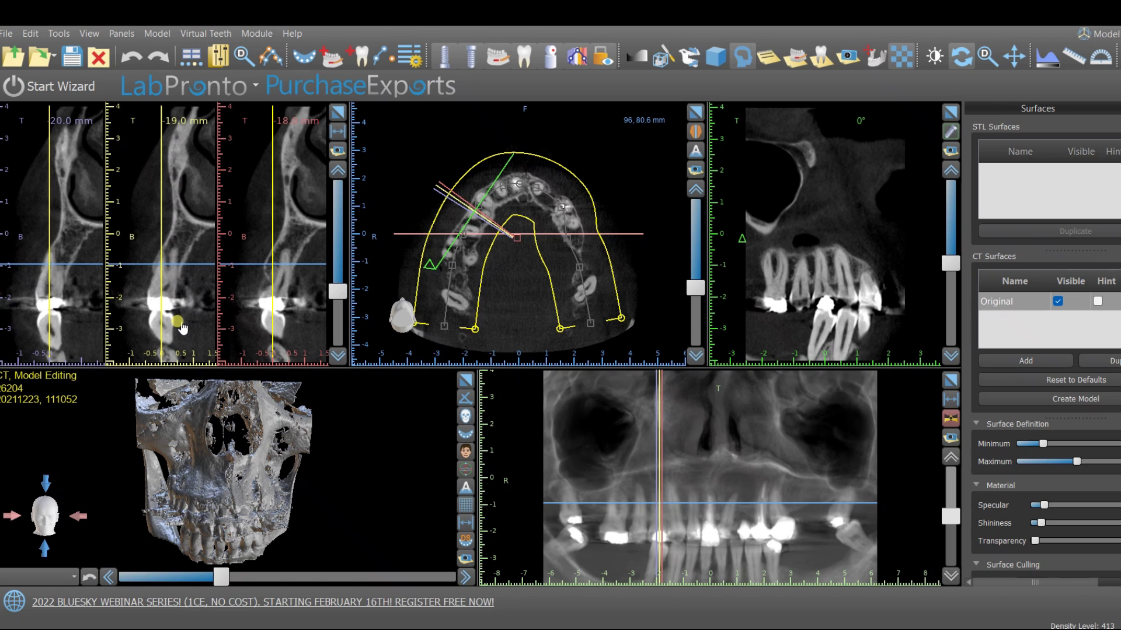
# Step the cross-sections forward along the curve to -14.0 mm and show the cross-section projection in the 3D scene.
pyautogui.scroll(-1, 282, 282)
pyautogui.scroll(-4, 282, 282)
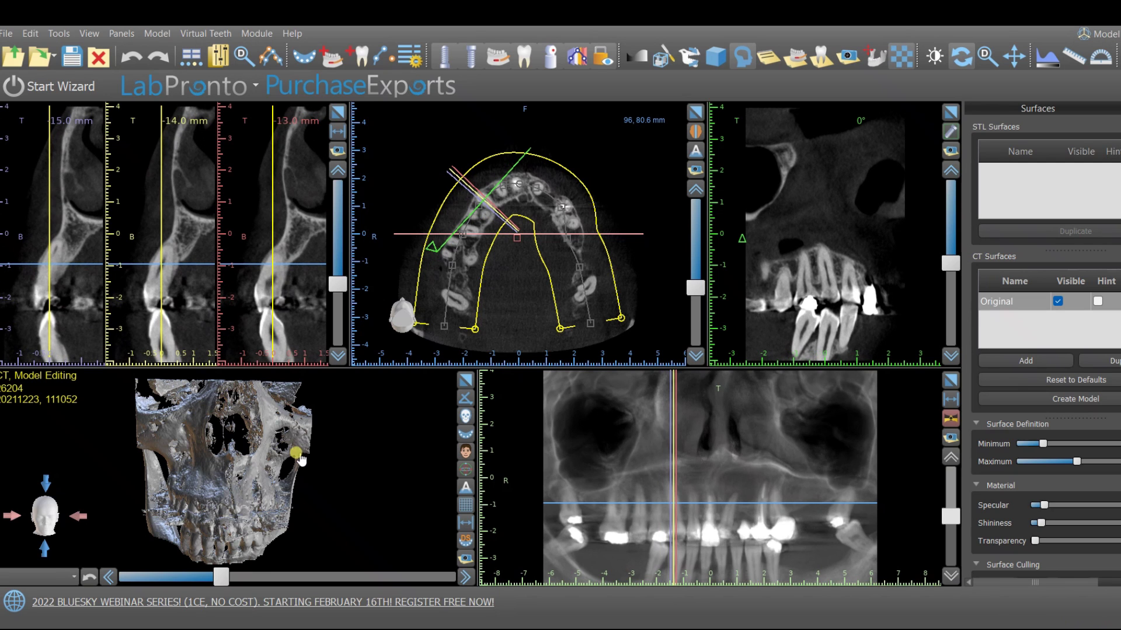
pyautogui.moveTo(284, 442); pyautogui.dragTo(273, 437)
pyautogui.click(89, 33)
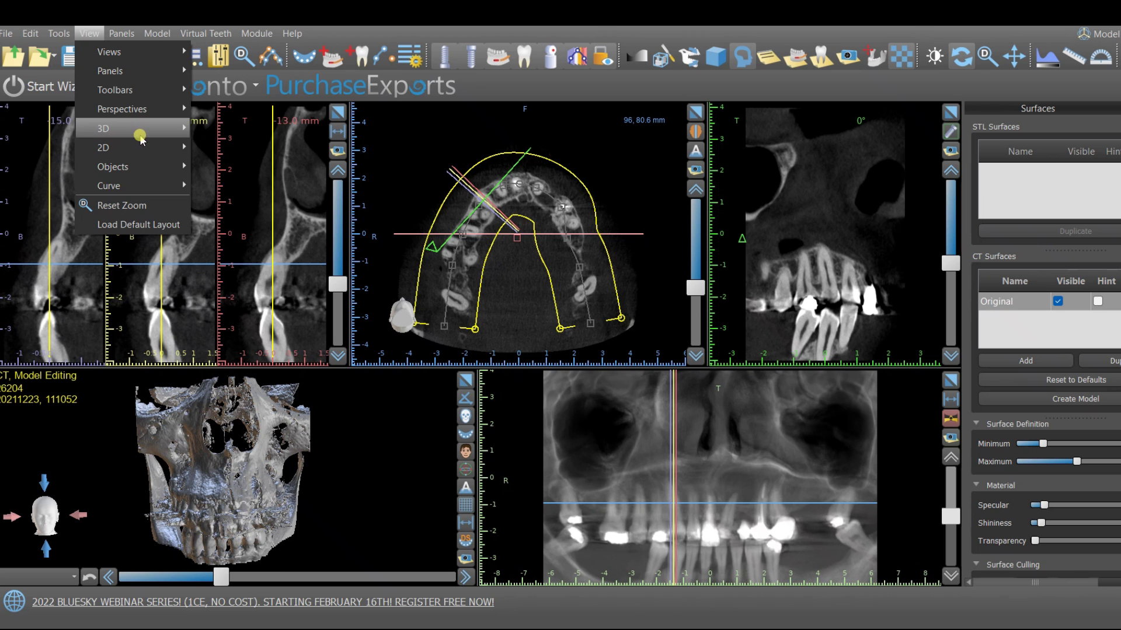
pyautogui.moveTo(155, 133)
pyautogui.click(252, 185)
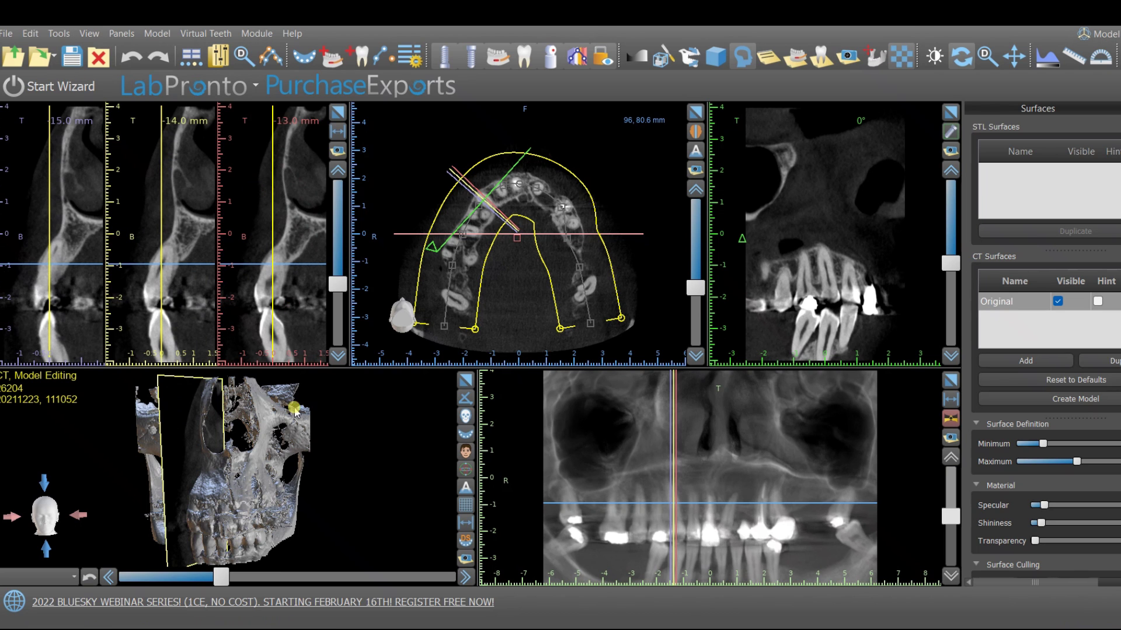
# Rotate the skull to inspect the cross-section plane in 3D and move the cross-section to -13.0 mm.
pyautogui.moveTo(232, 499); pyautogui.dragTo(345, 484)
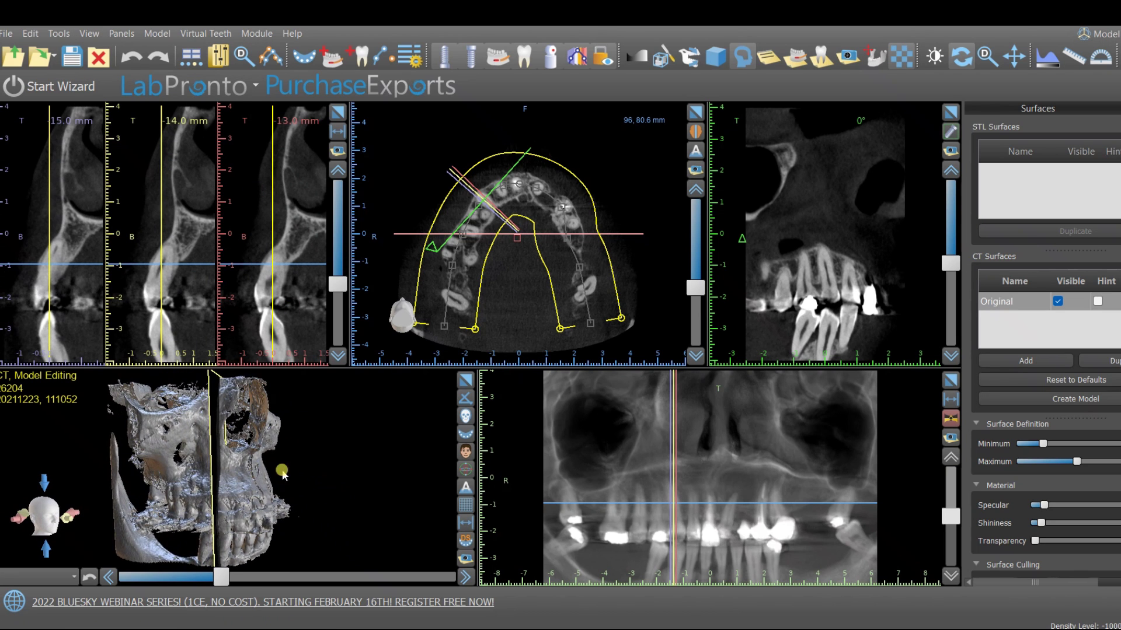
pyautogui.moveTo(248, 485); pyautogui.dragTo(289, 461)
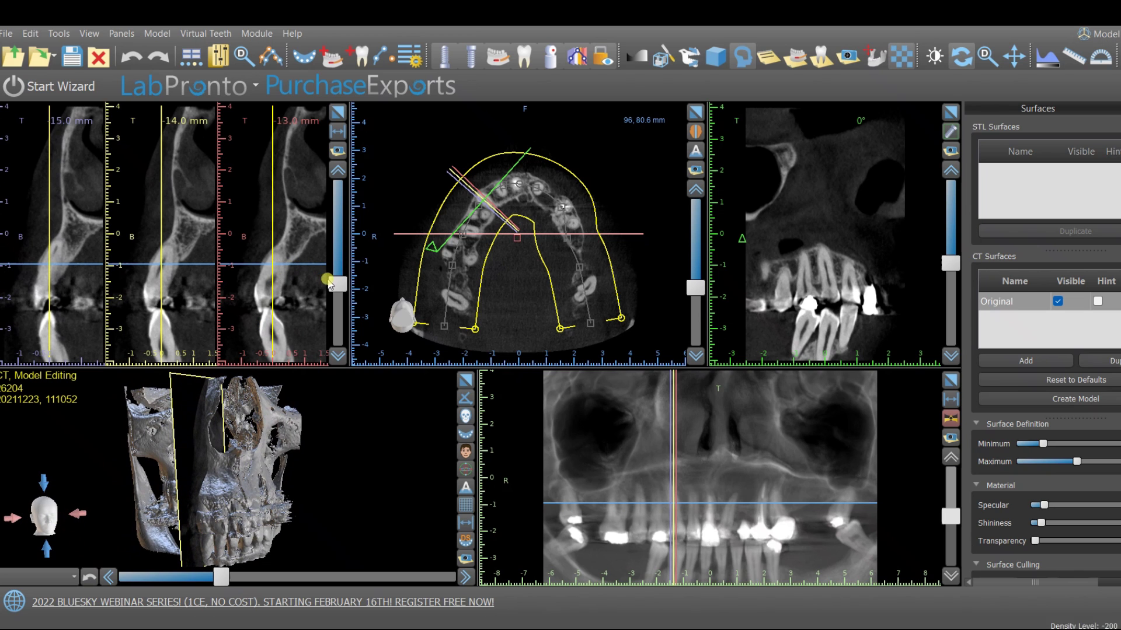
pyautogui.moveTo(337, 286); pyautogui.dragTo(717, 291)
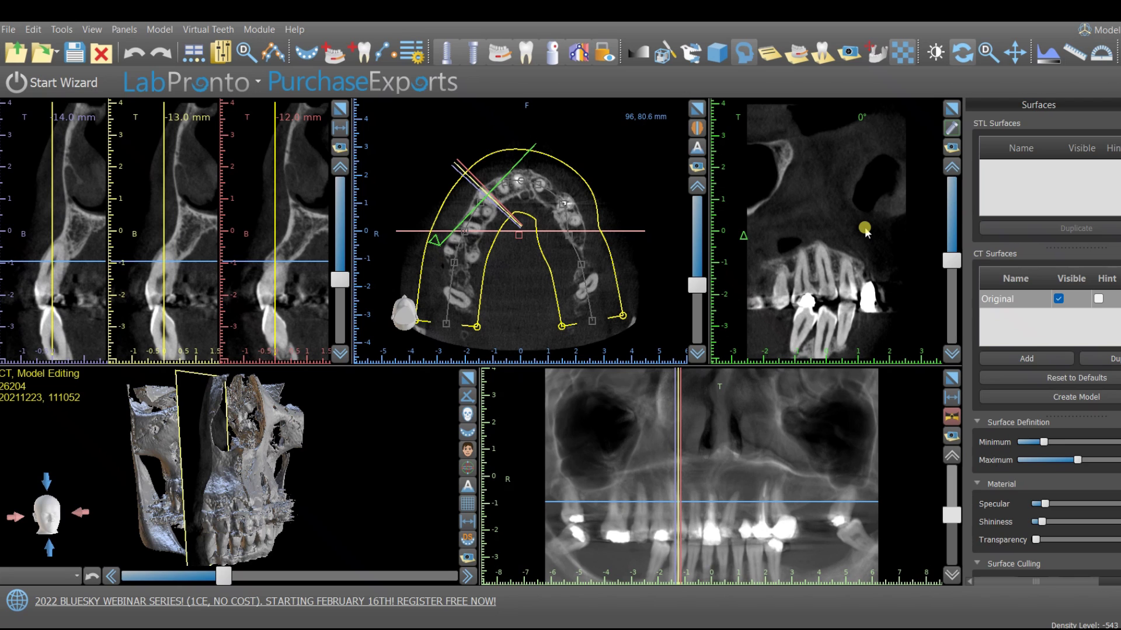
# Rotate the oblique slice back and forth around the right side of the upper arch to examine the bone, ending at 149°.
pyautogui.scroll(3, 918, 274)
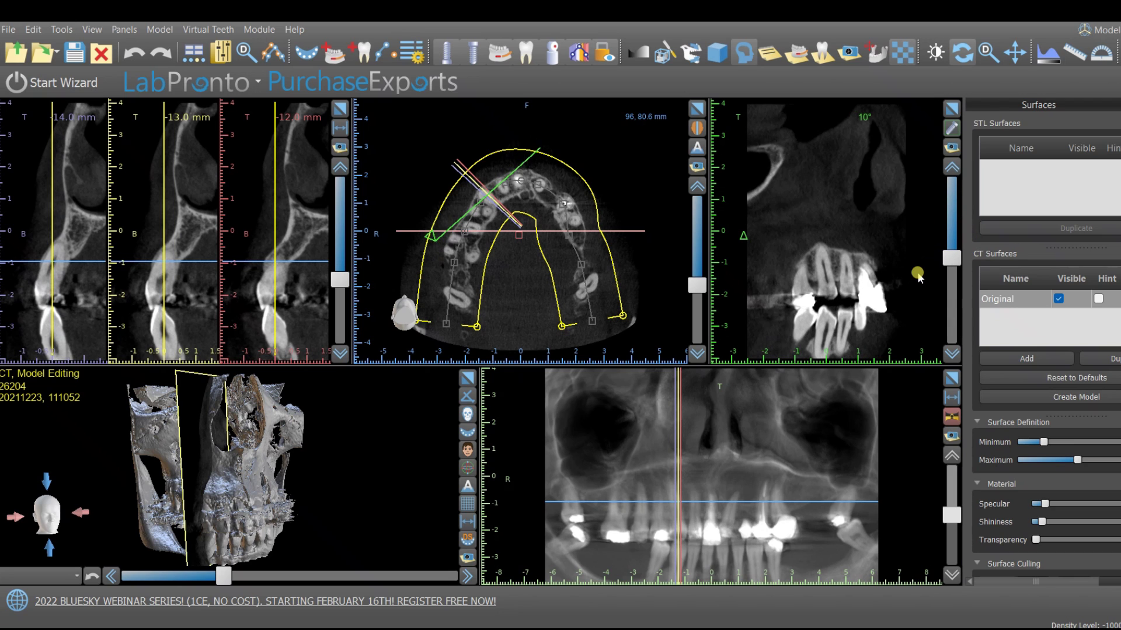
pyautogui.scroll(2, 918, 274)
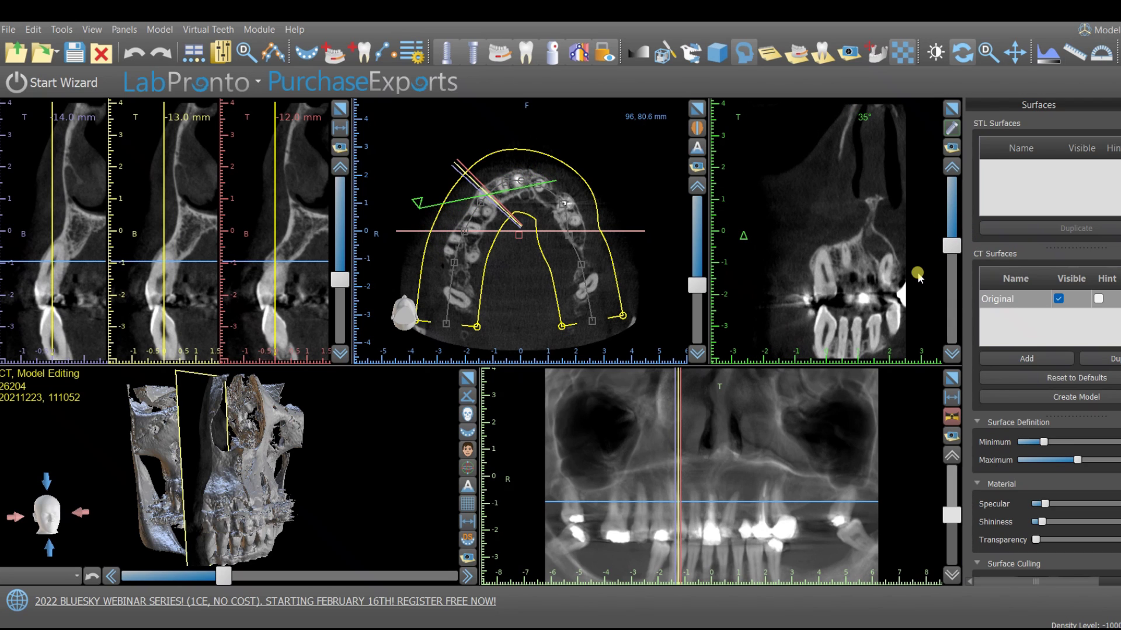
pyautogui.scroll(1, 918, 274)
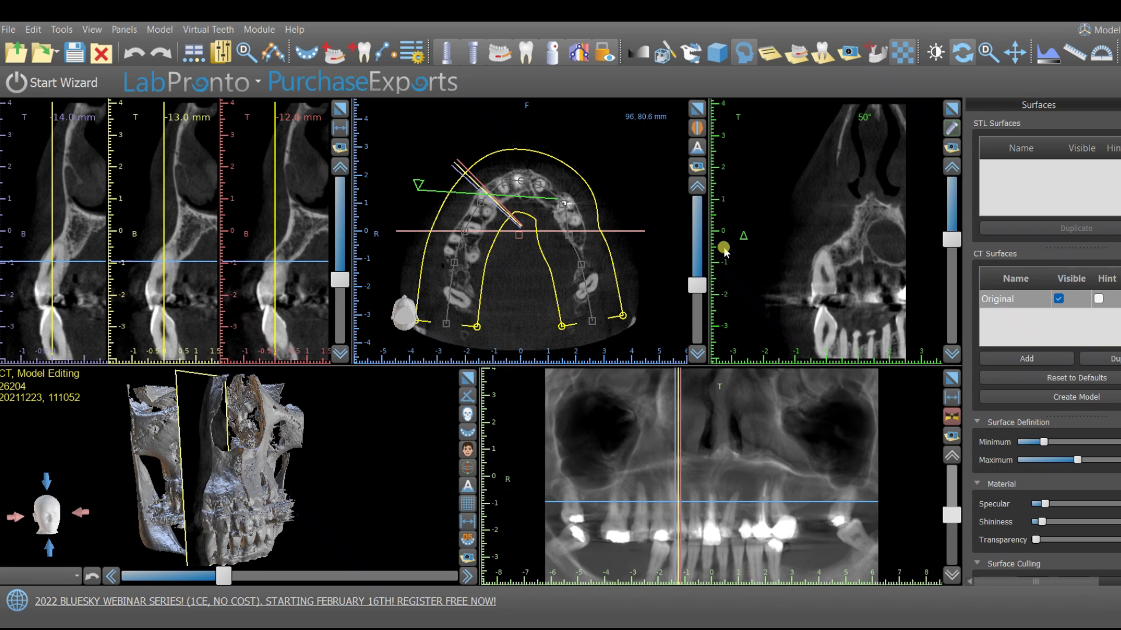
pyautogui.scroll(4, 828, 259)
pyautogui.scroll(-3, 829, 260)
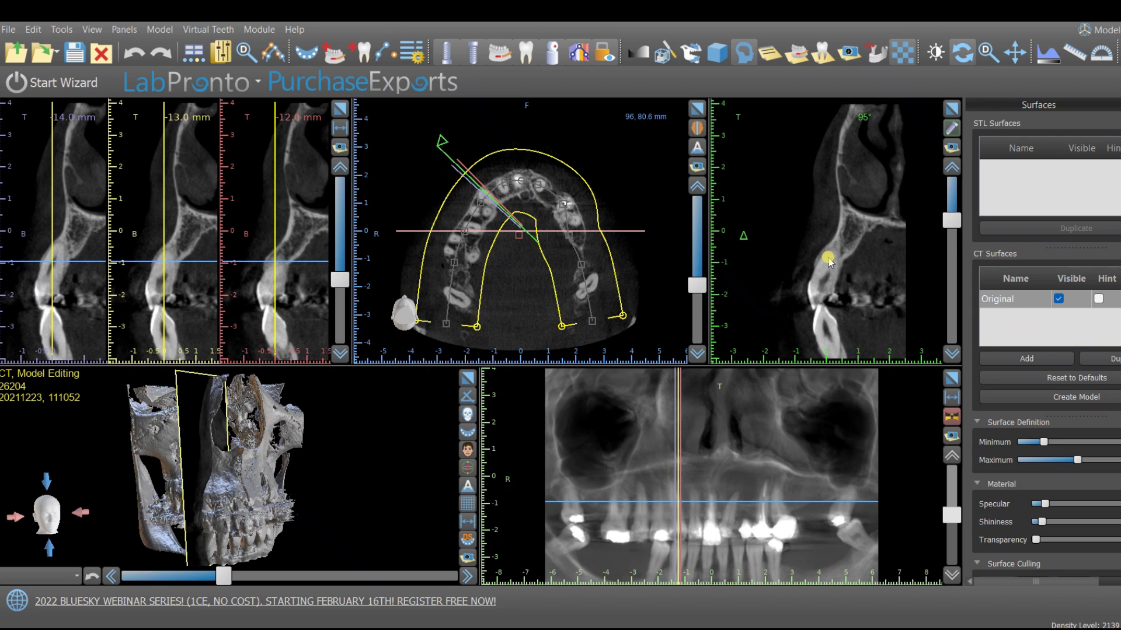
pyautogui.scroll(-7, 828, 260)
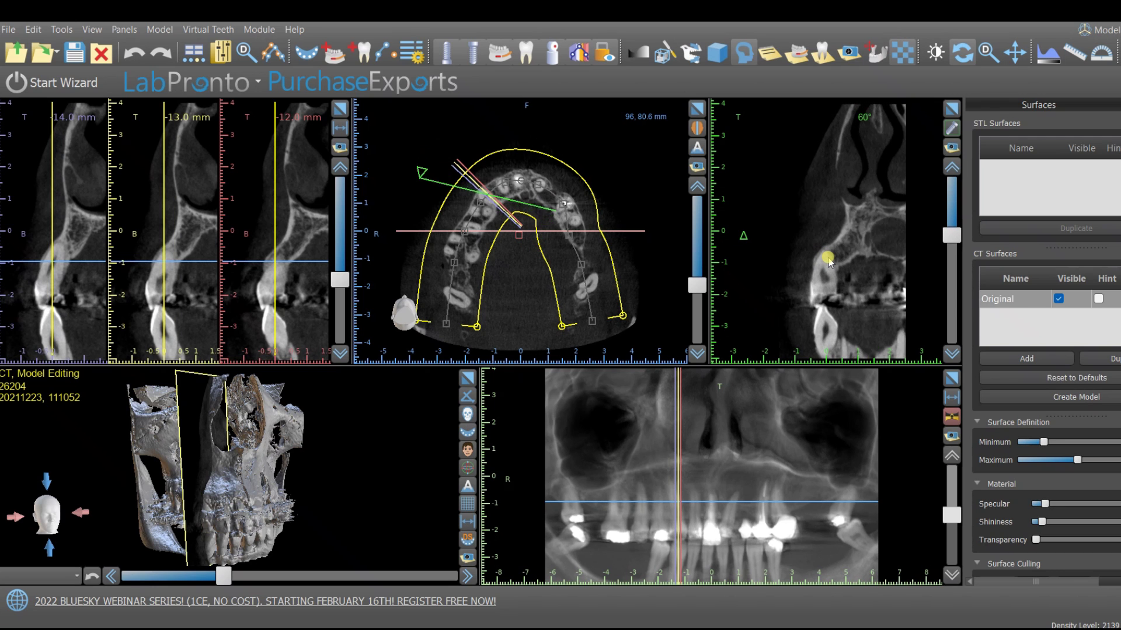
pyautogui.scroll(-5, 829, 260)
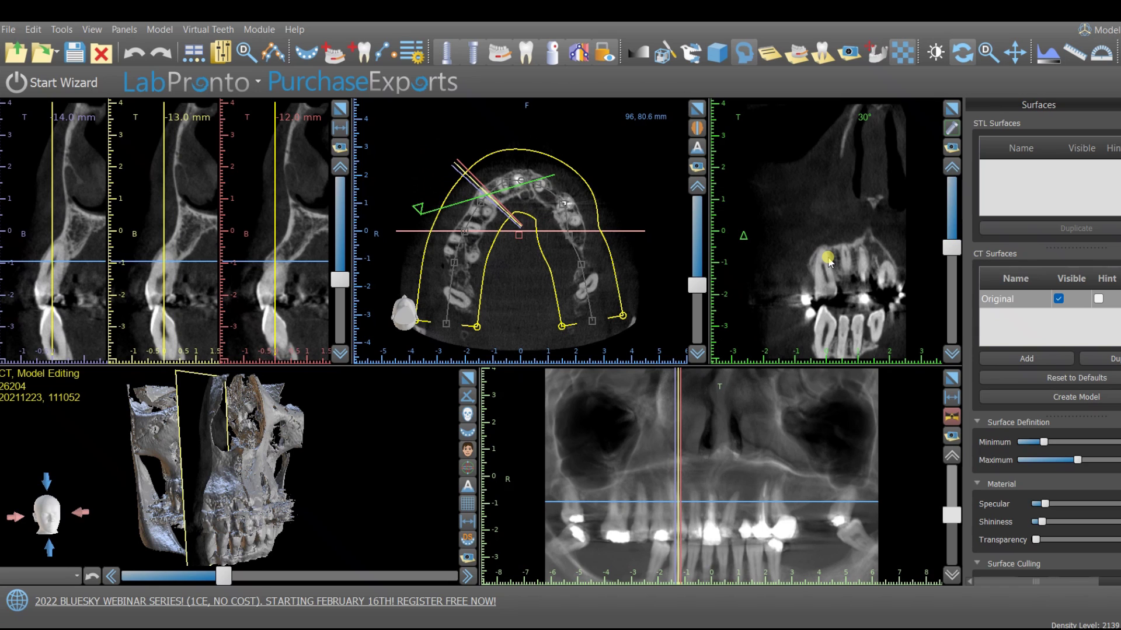
pyautogui.scroll(-3, 829, 260)
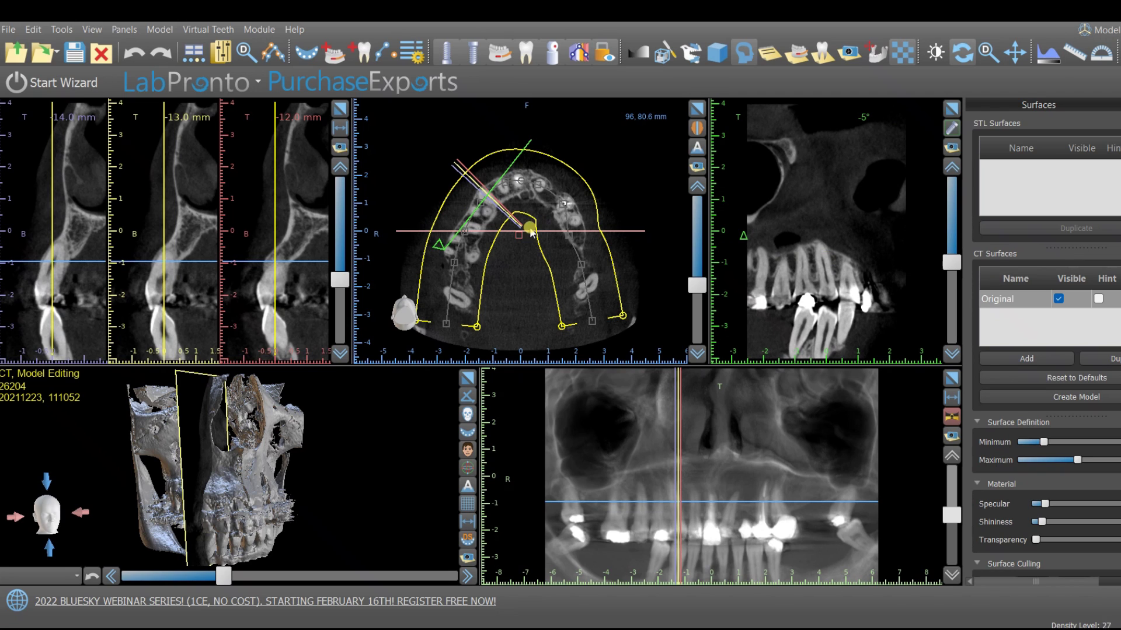
pyautogui.moveTo(440, 254); pyautogui.dragTo(534, 198)
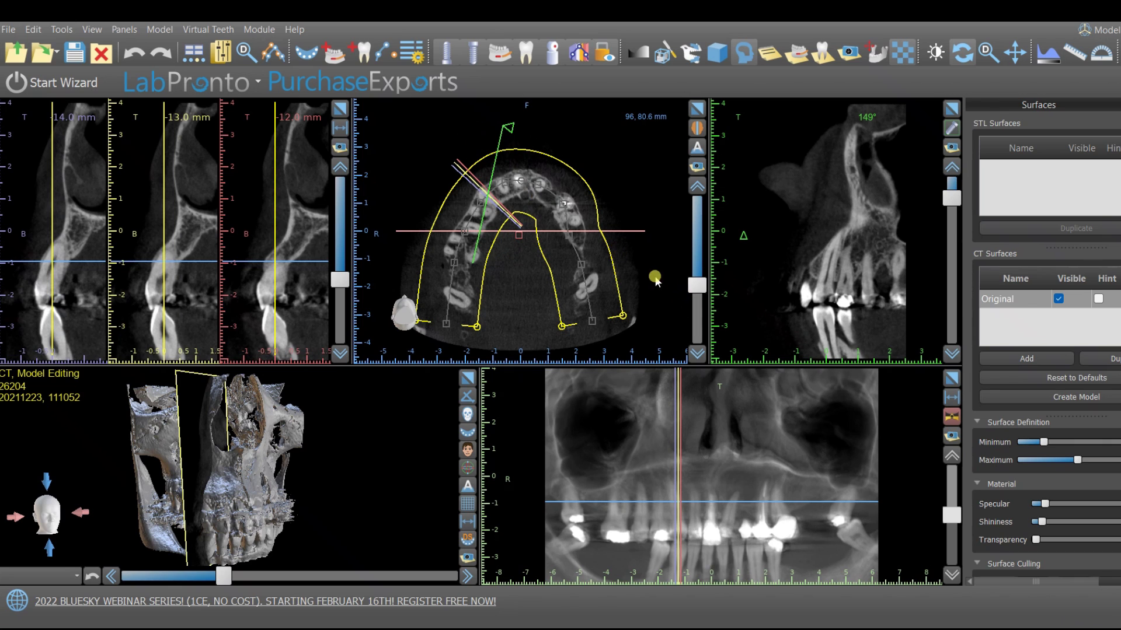
# Step up to axial slice 112 and centre the oblique slice and cross-sections on the lesion in the left anterior maxilla.
pyautogui.scroll(2, 653, 274)
pyautogui.scroll(6, 655, 277)
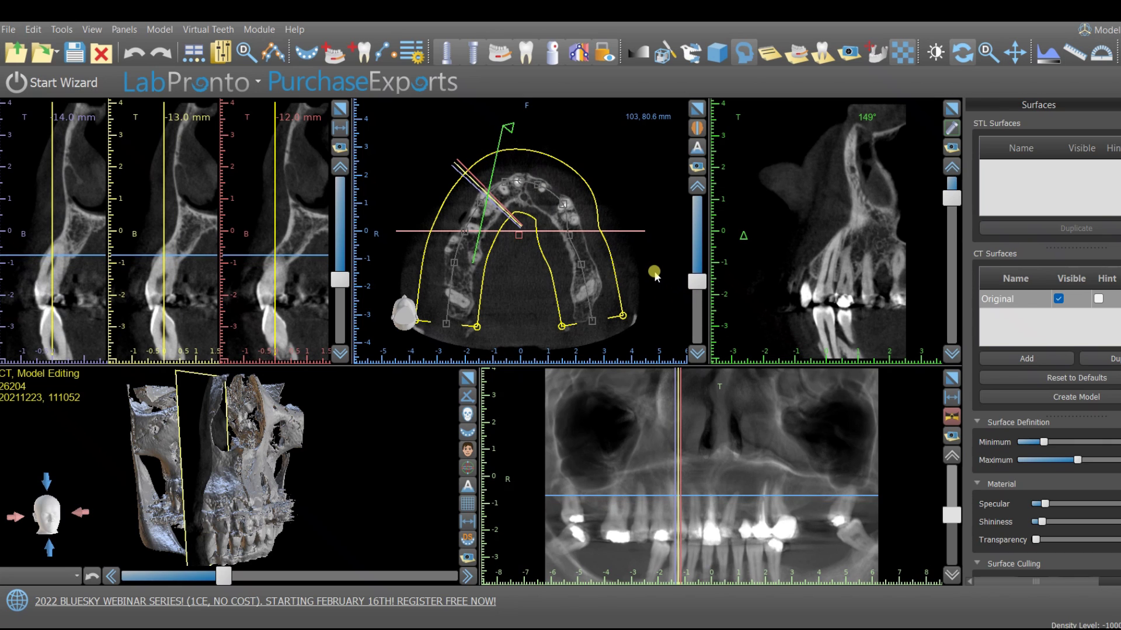
pyautogui.click(548, 206)
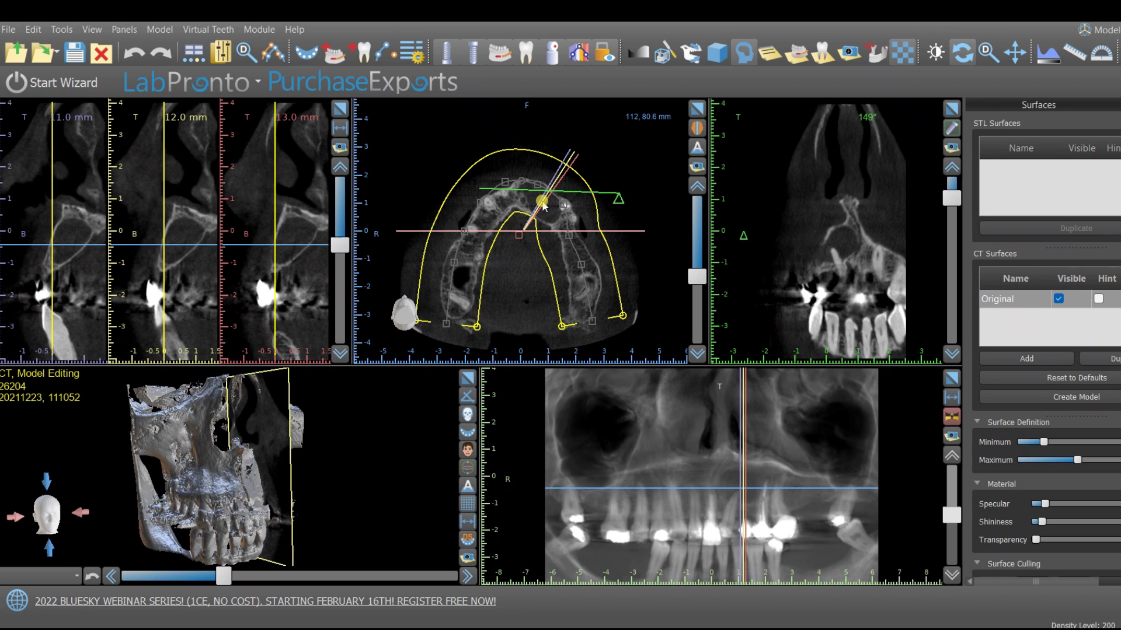
# Rotate the oblique slice around the maxillary lesion to examine its outline from several angles, ending at 54°.
pyautogui.scroll(-10, 809, 266)
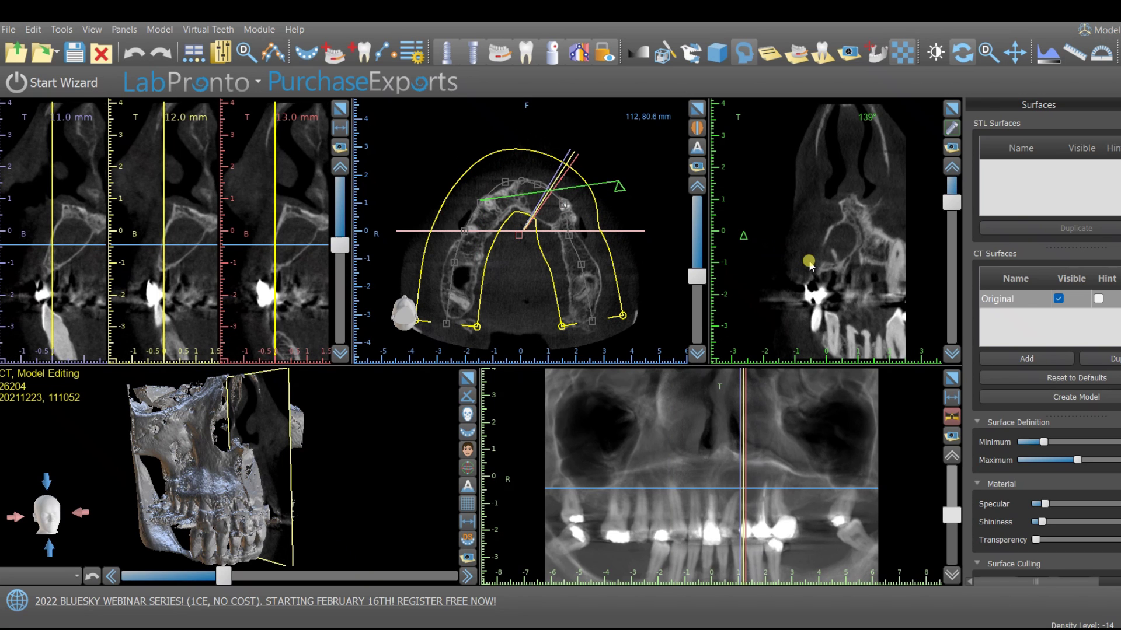
pyautogui.scroll(-3, 809, 266)
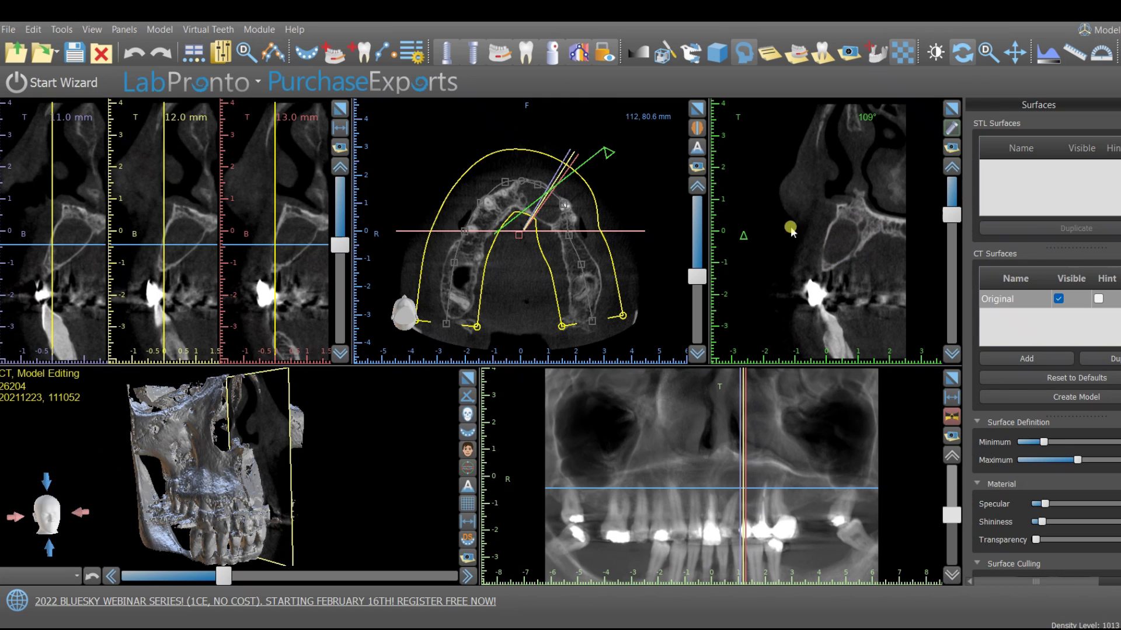
pyautogui.scroll(-12, 819, 242)
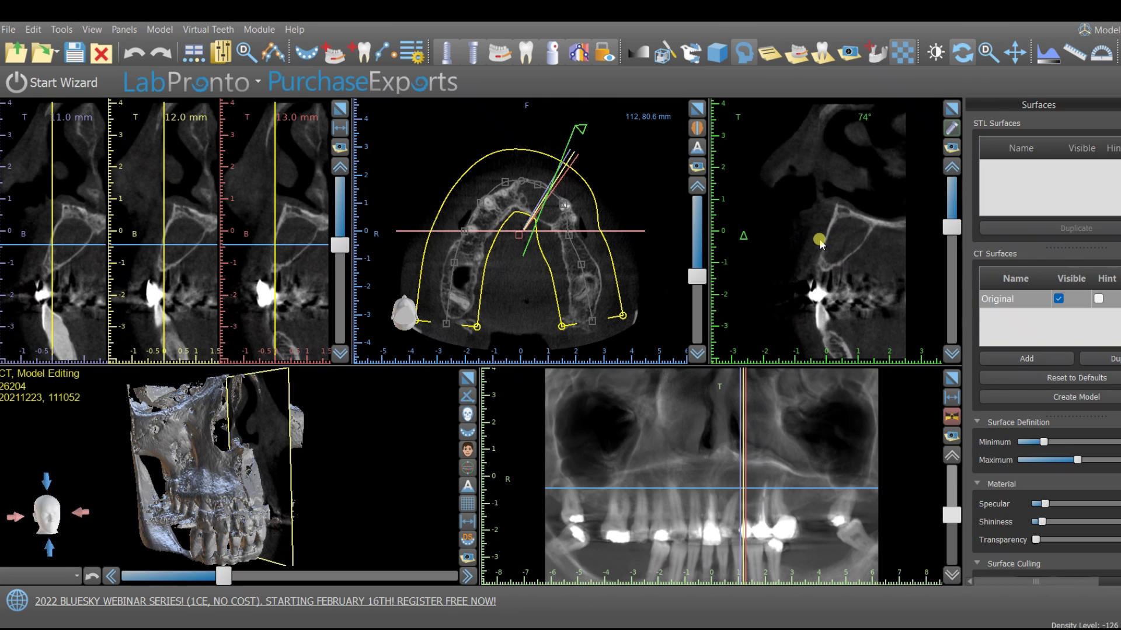
pyautogui.scroll(-10, 819, 241)
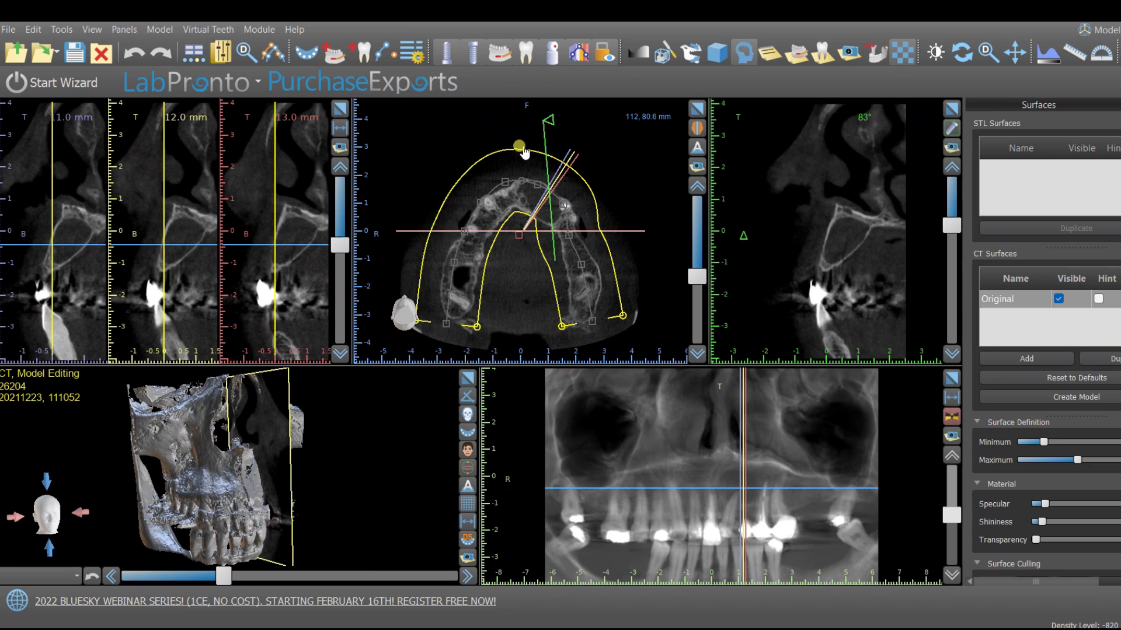
pyautogui.moveTo(524, 153); pyautogui.dragTo(549, 123)
# Recentre the slices from the 3D skull at cross-section -5.0 mm and hide the cross-section projection in the 3D scene.
pyautogui.click(224, 484)
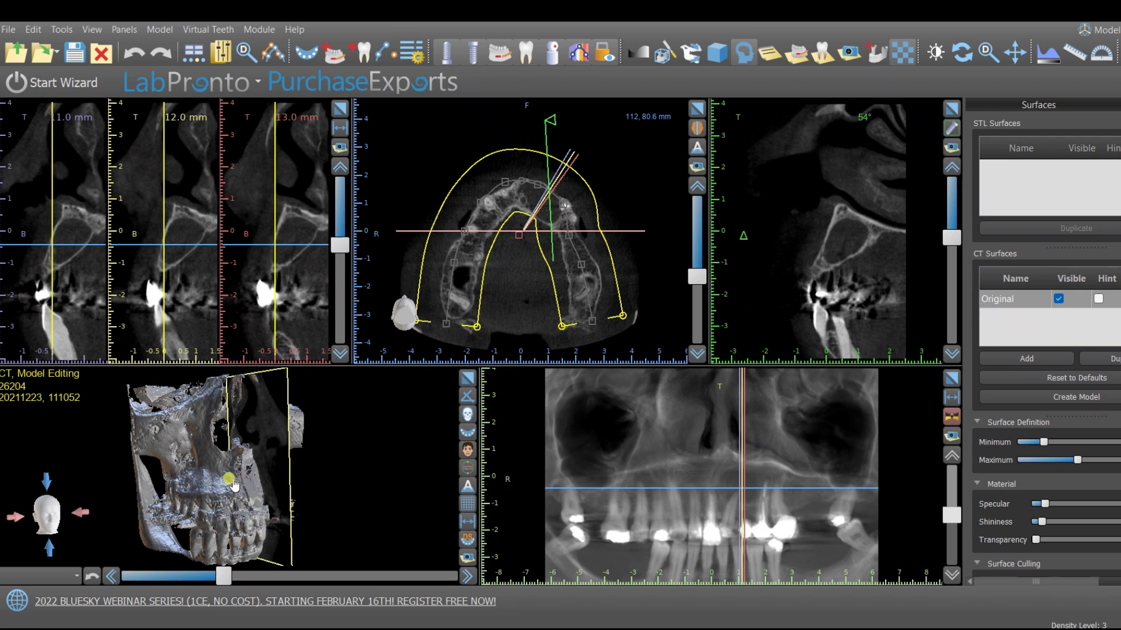
pyautogui.click(224, 484)
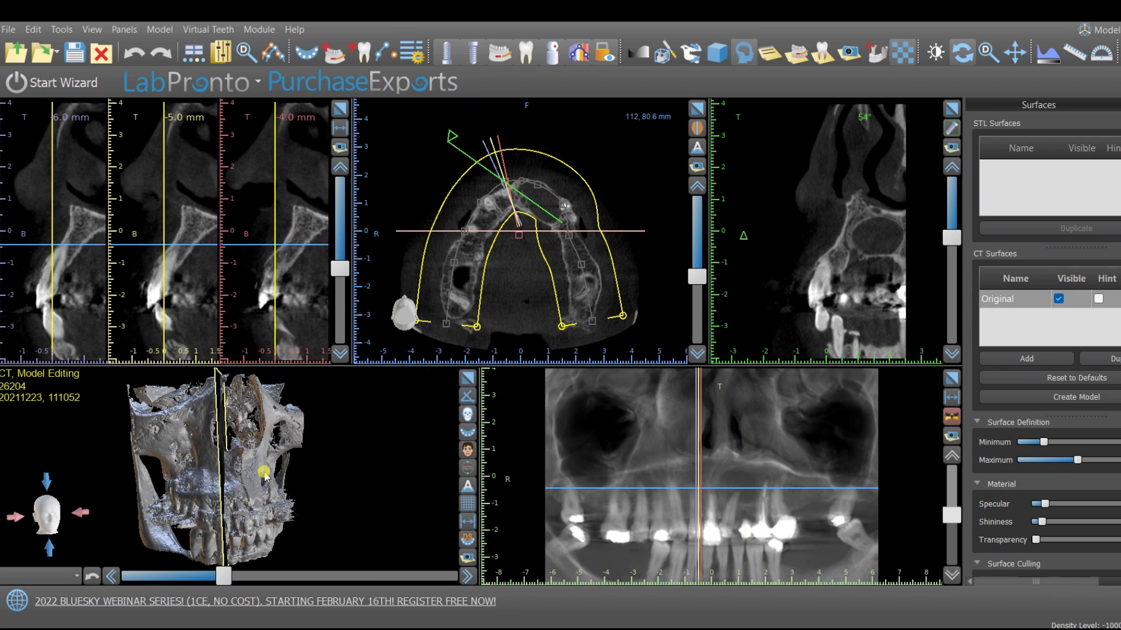
pyautogui.click(91, 29)
pyautogui.click(106, 125)
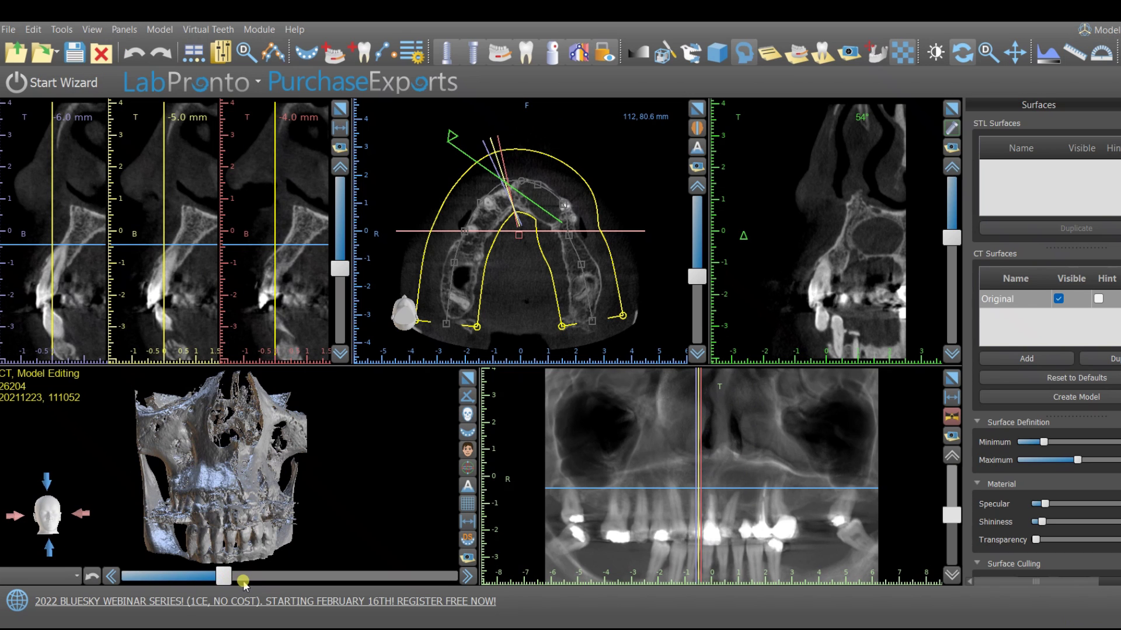
# Raise the bone surface threshold slightly and tilt the skull to inspect the axial projection plane at slice 112.
pyautogui.moveTo(228, 581)
pyautogui.mouseDown()
pyautogui.moveTo(245, 579)
pyautogui.moveTo(196, 584)
pyautogui.moveTo(234, 580)
pyautogui.mouseUp()
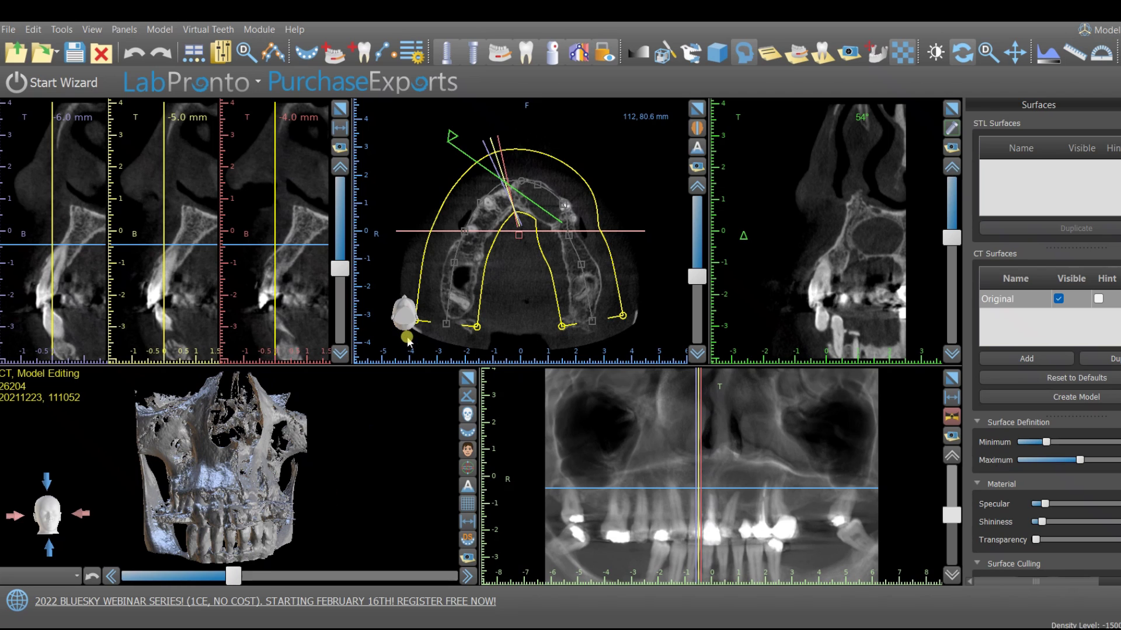
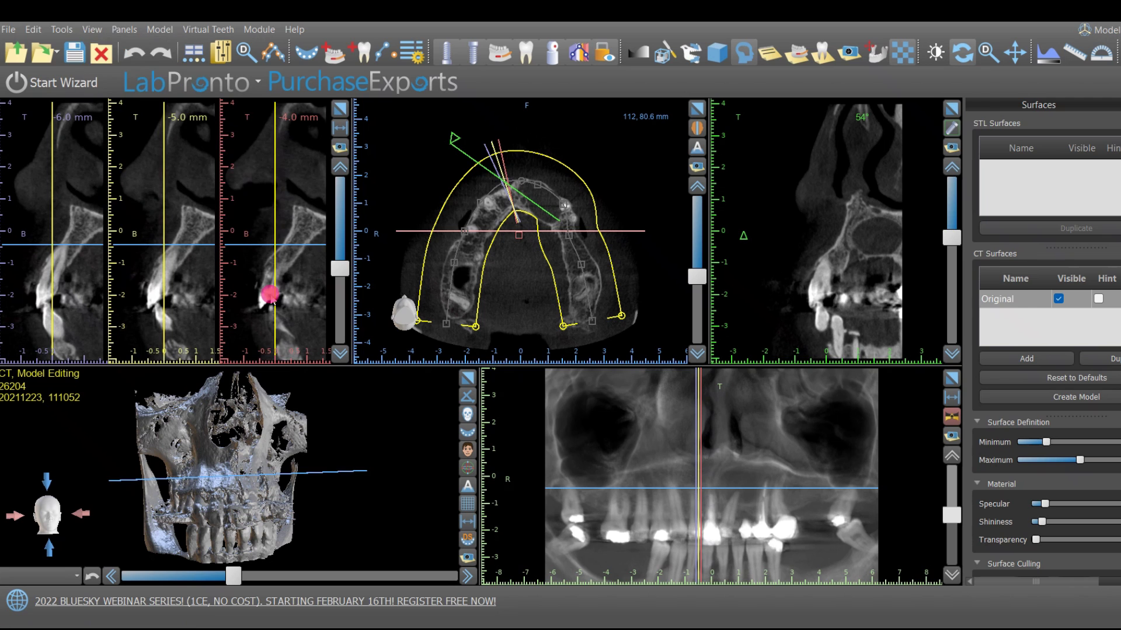
pyautogui.scroll(2, 344, 498)
pyautogui.moveTo(345, 498); pyautogui.dragTo(341, 495)
pyautogui.click(647, 255)
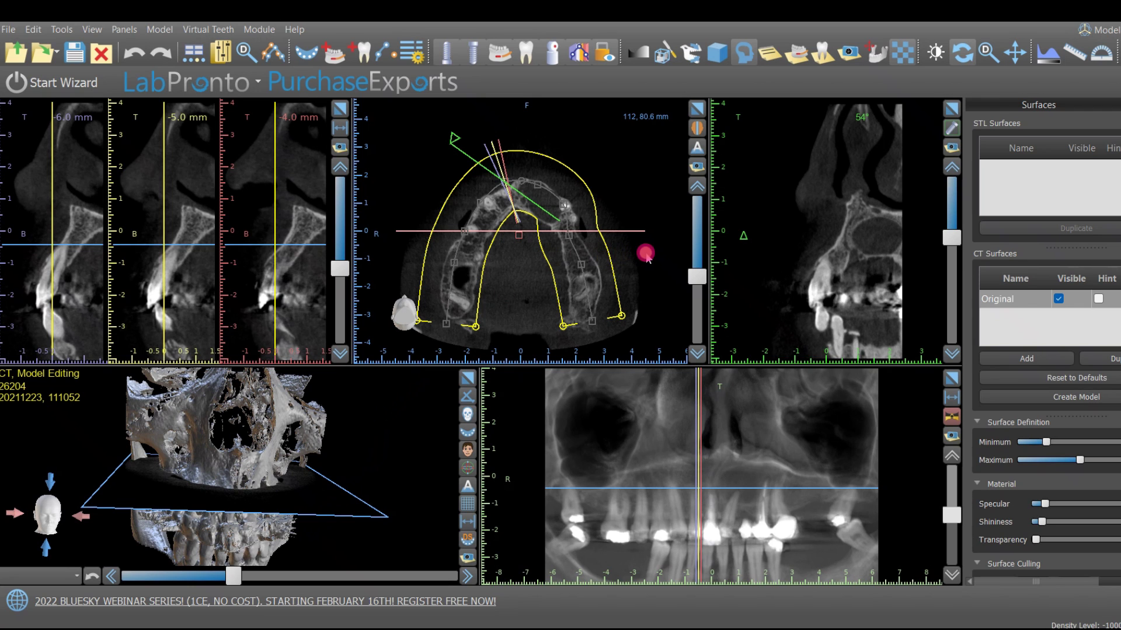
# Step the axial slices up to 125 and back down to 106 to examine the axial projection moving through the skull.
pyautogui.scroll(9, 646, 255)
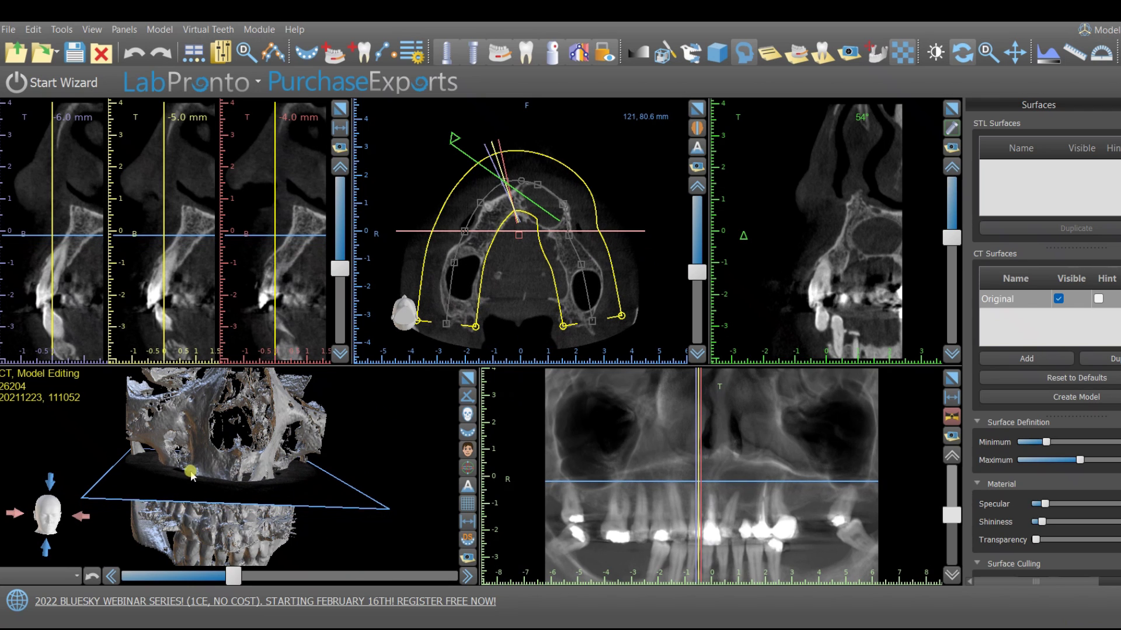
pyautogui.scroll(1, 598, 266)
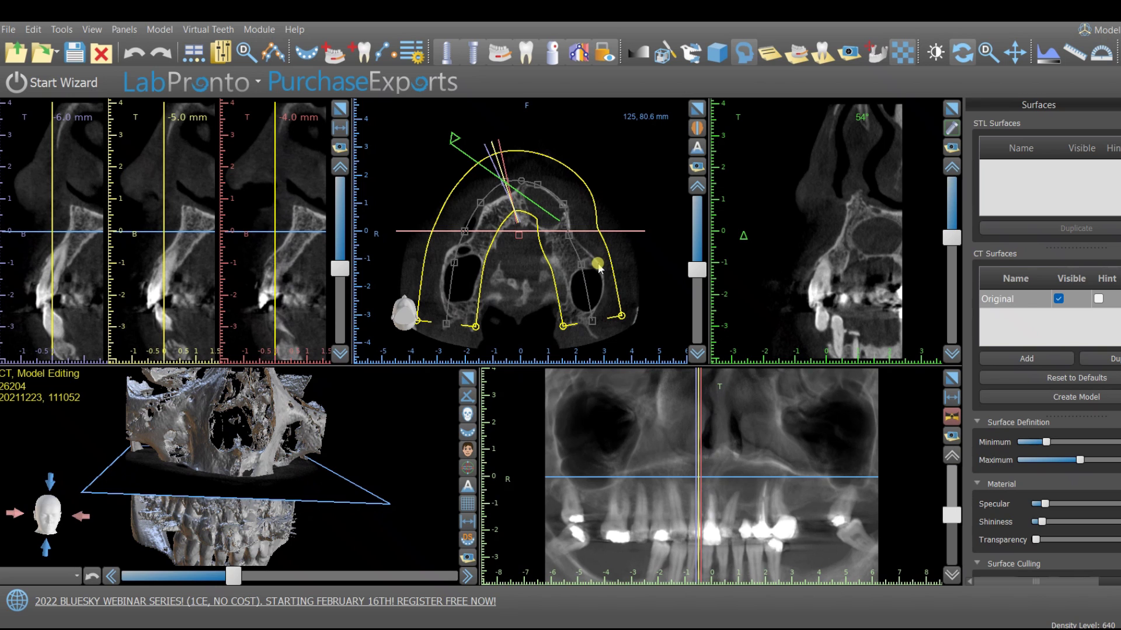
pyautogui.scroll(-12, 603, 267)
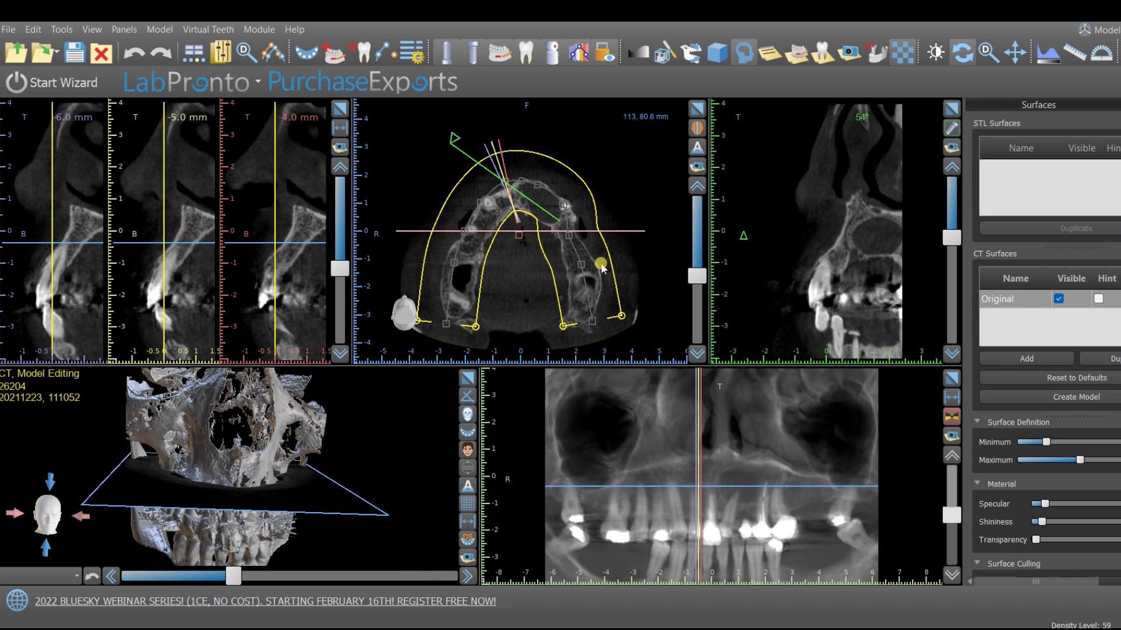
pyautogui.scroll(-4, 603, 268)
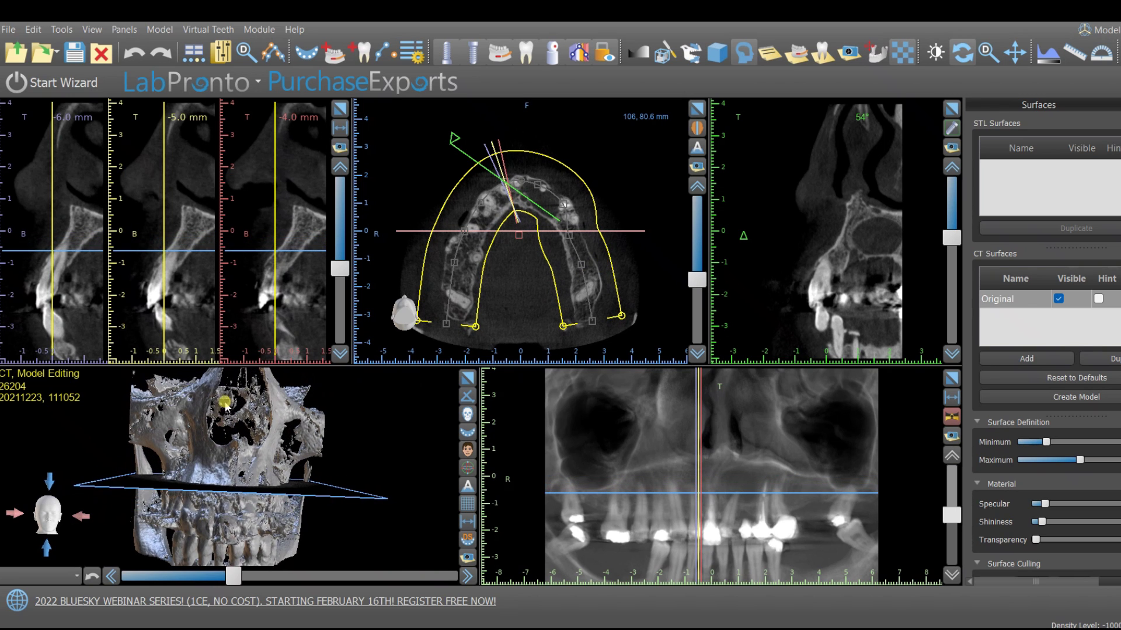
# Hide the axial projection in the 3D scene and show the cross-section projection instead.
pyautogui.click(92, 29)
pyautogui.moveTo(135, 125)
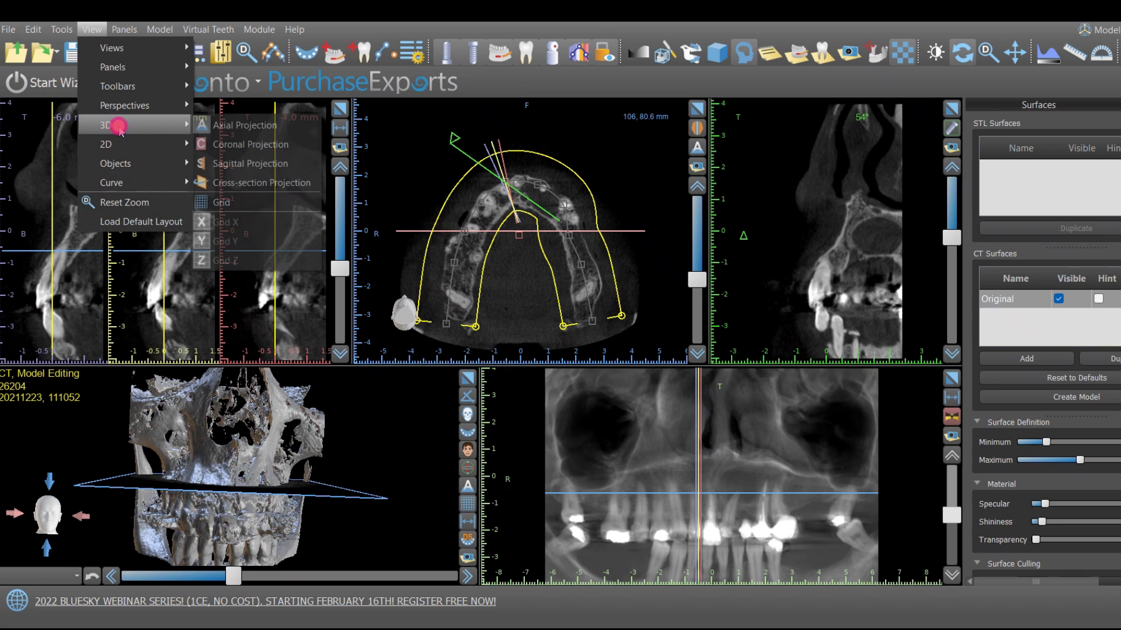
pyautogui.click(212, 130)
pyautogui.click(92, 29)
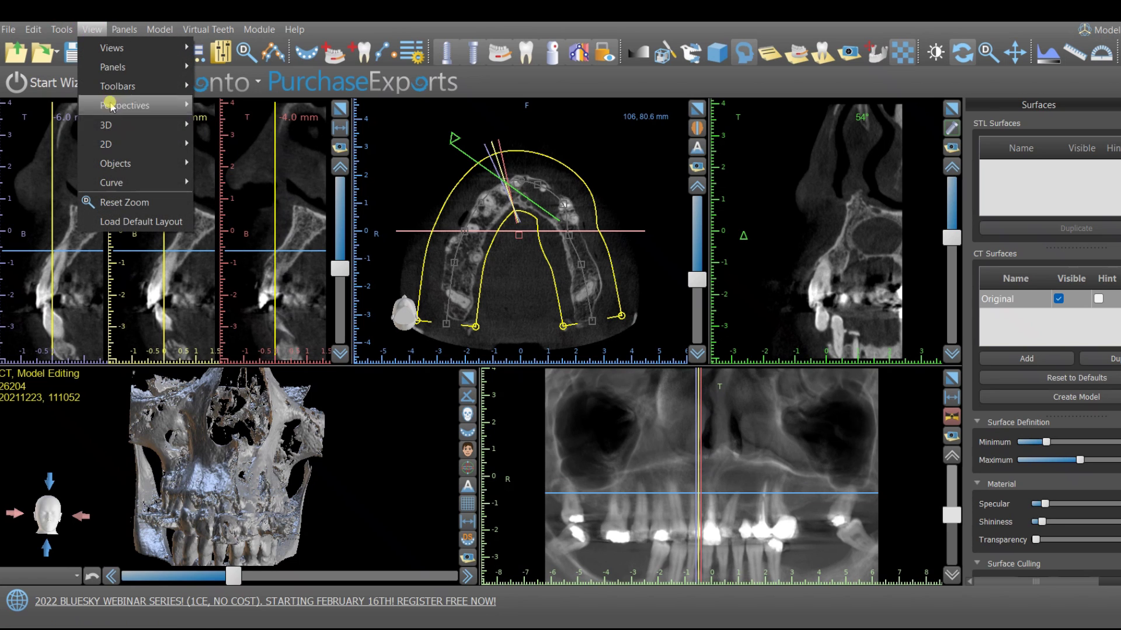
pyautogui.click(115, 126)
pyautogui.click(245, 183)
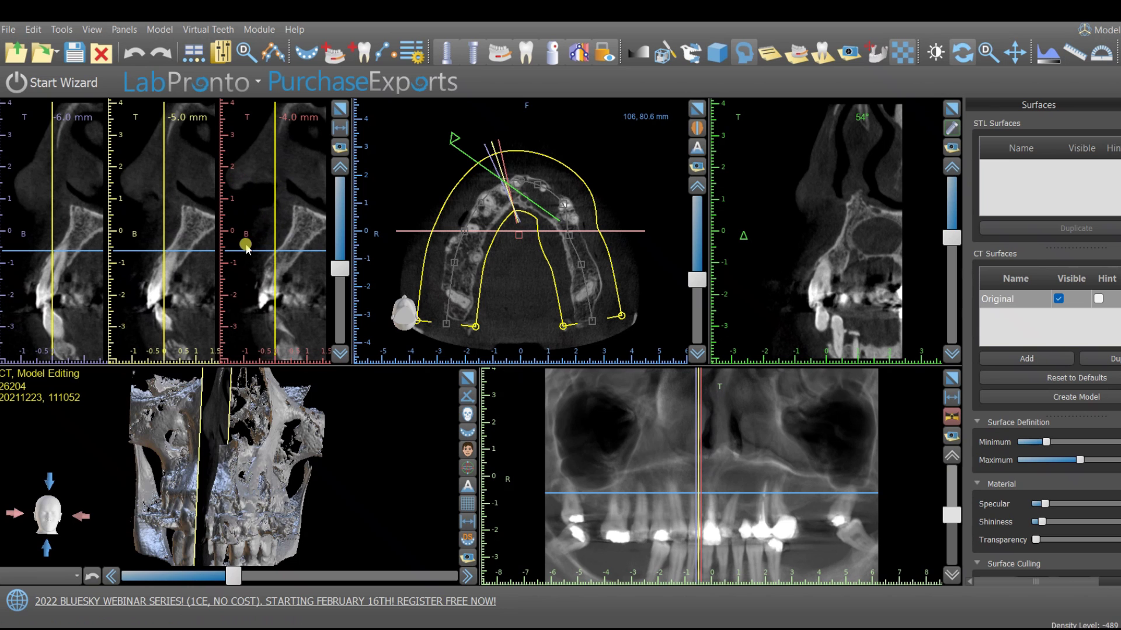
# Turn the skull sideways and step the cross-sections along the arch to 12.0 mm to examine the lesion.
pyautogui.moveTo(263, 465); pyautogui.dragTo(169, 470)
pyautogui.scroll(-3, 237, 272)
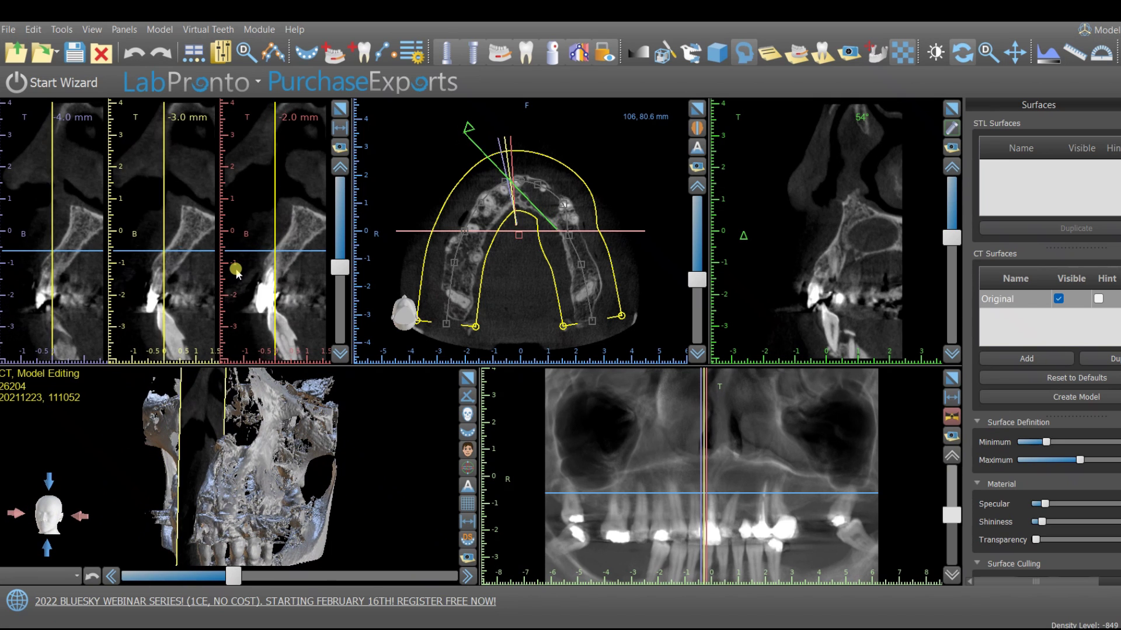
pyautogui.scroll(-3, 236, 271)
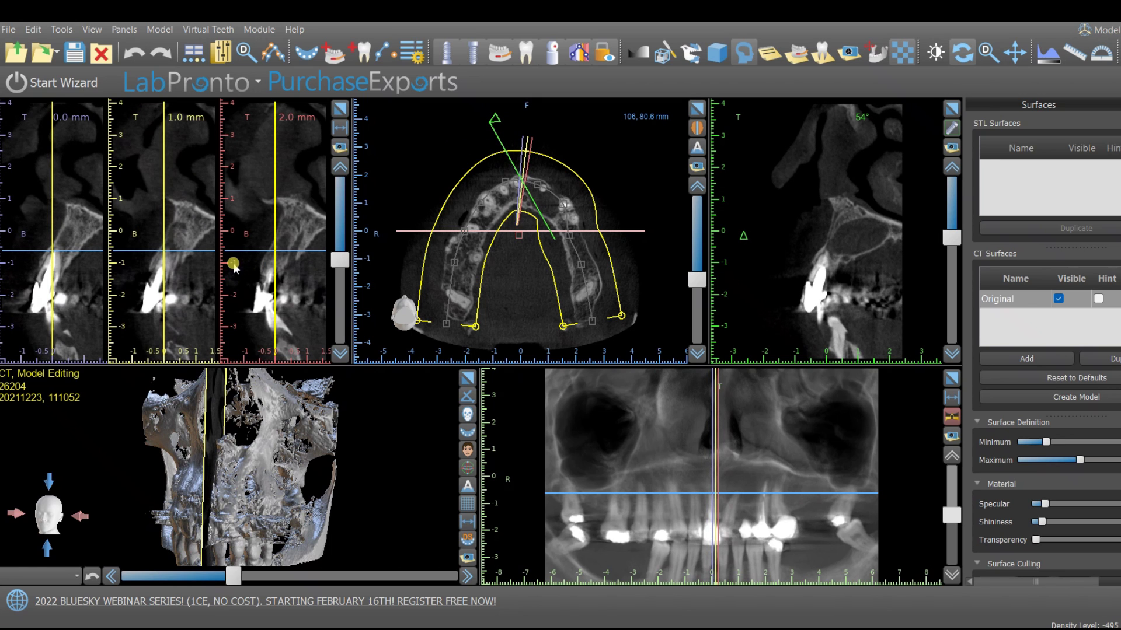
pyautogui.scroll(-4, 234, 266)
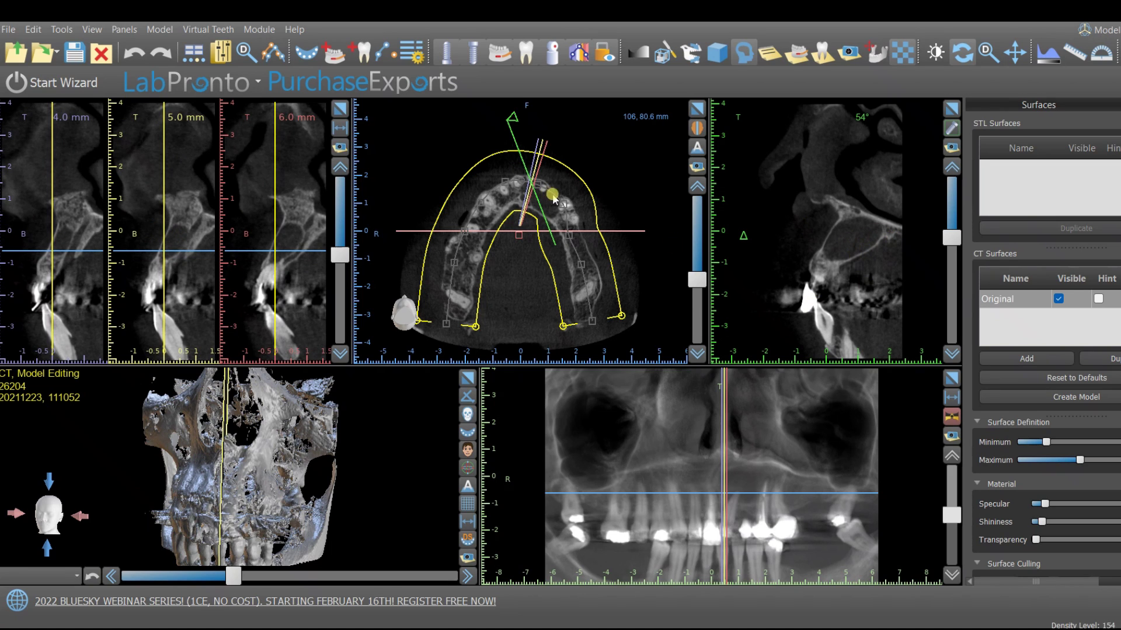
pyautogui.scroll(-3, 283, 251)
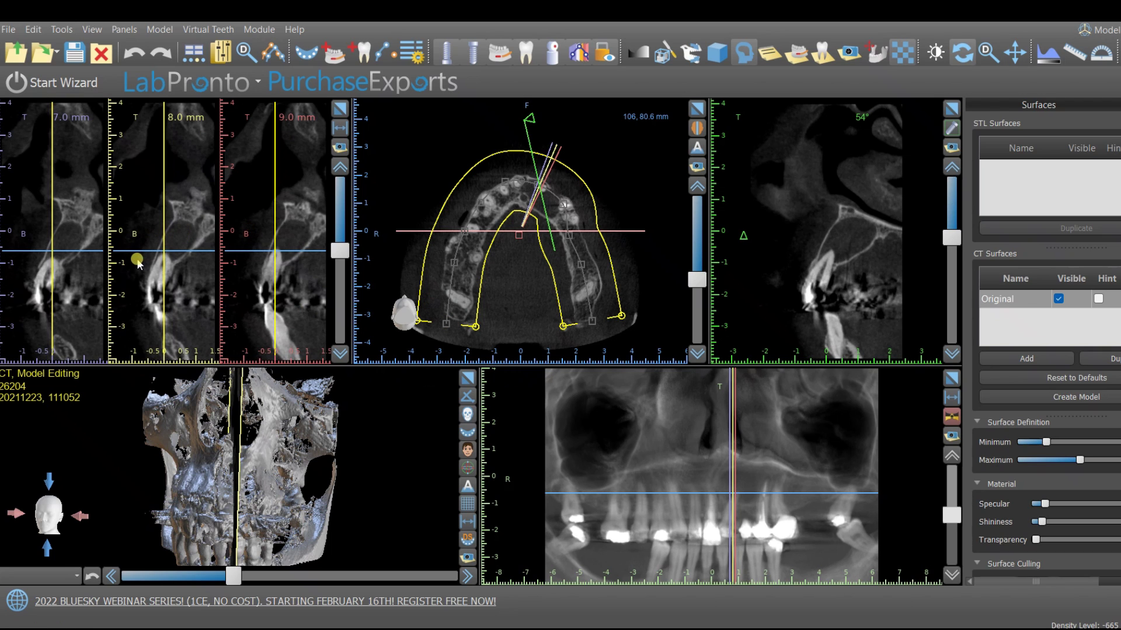
pyautogui.scroll(-2, 127, 236)
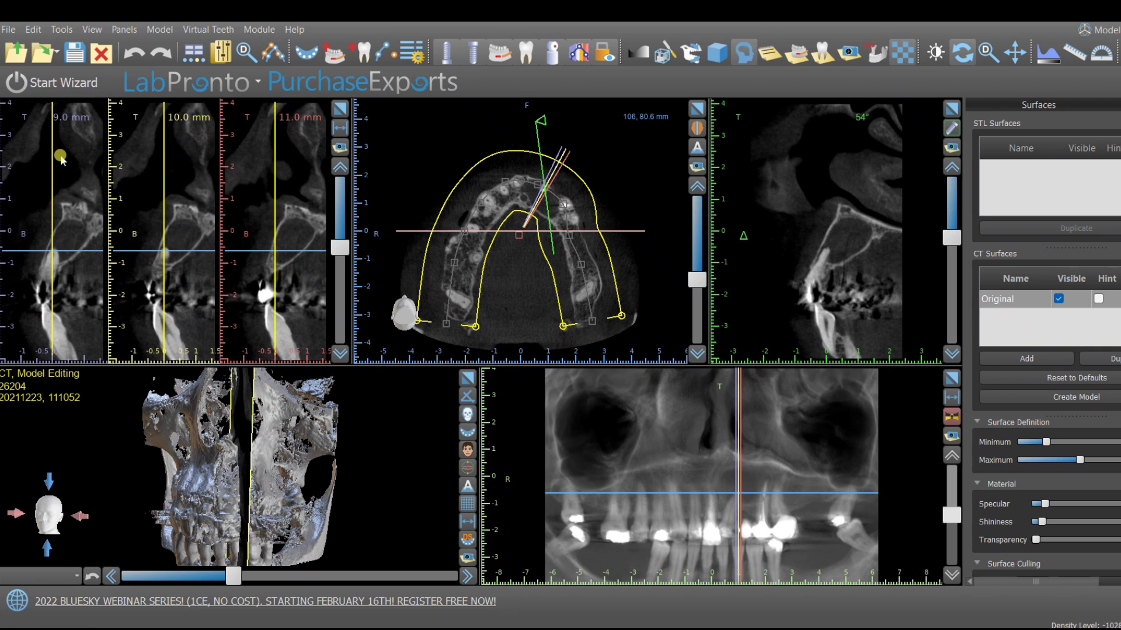
pyautogui.scroll(-2, 190, 257)
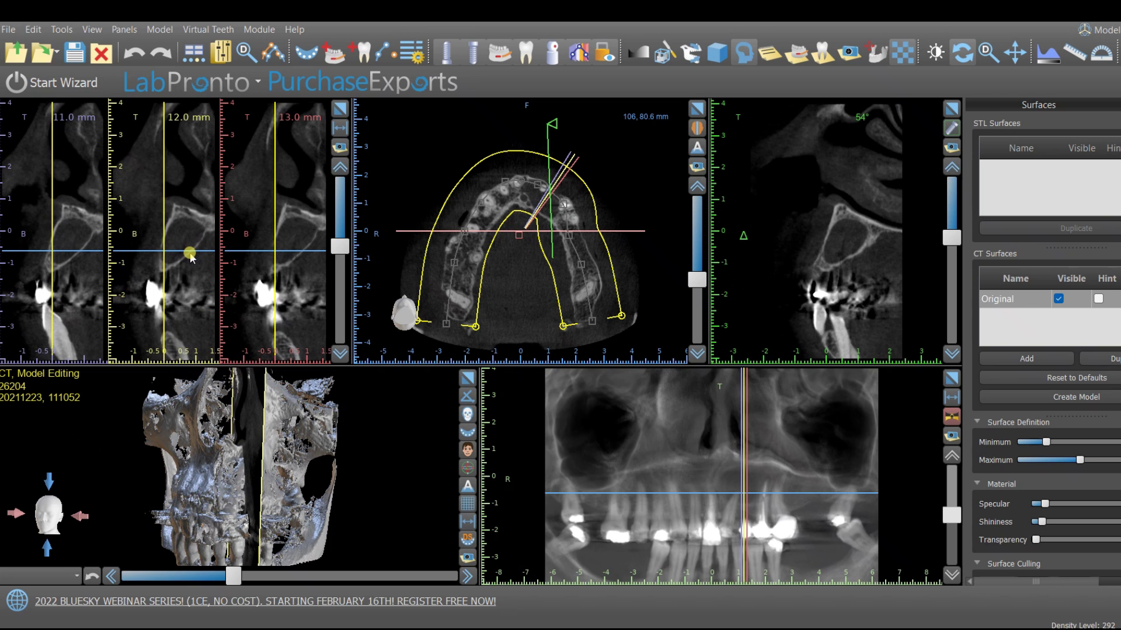
pyautogui.scroll(2, 193, 251)
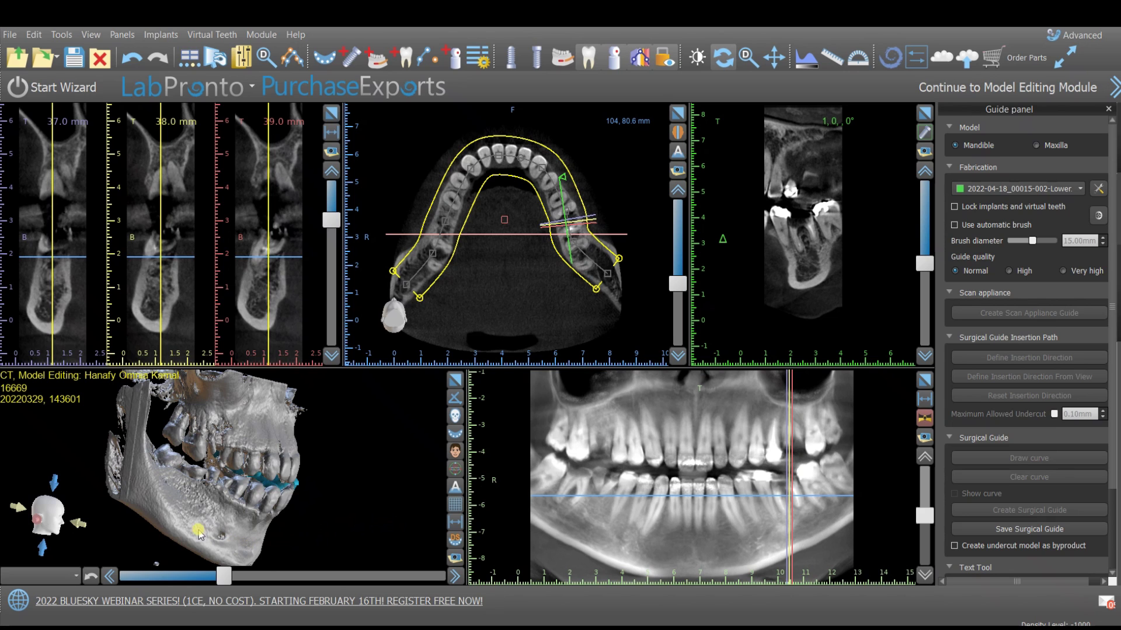
# Detect the right mandibular nerve from its mental foramen on the 3D jaw and raise the bone surface threshold to expose it.
pyautogui.click(133, 38)
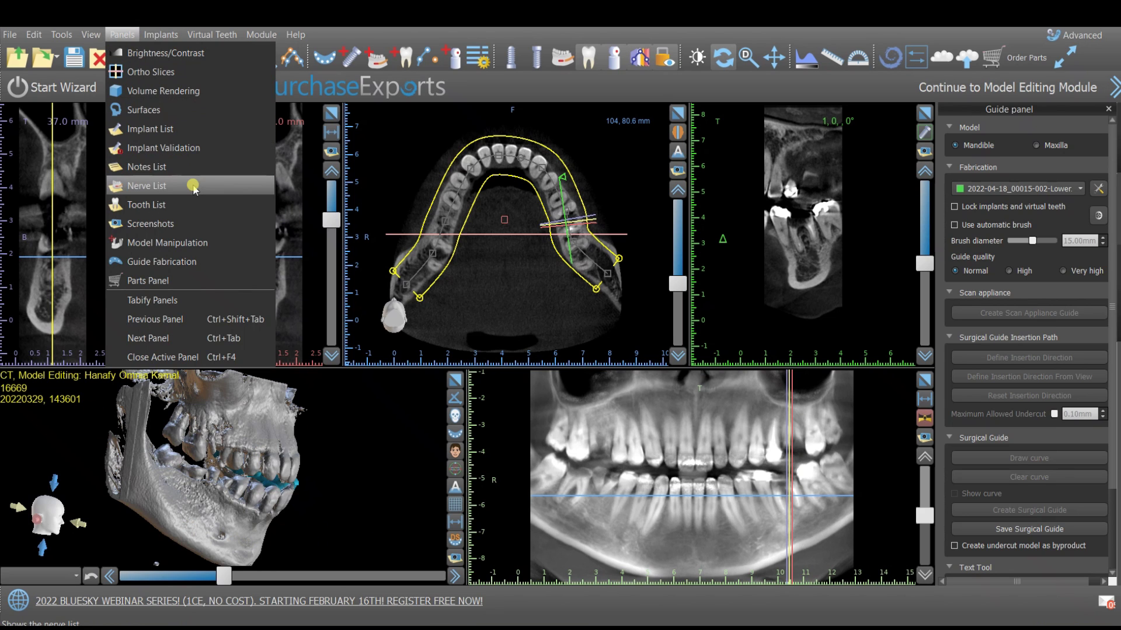
pyautogui.click(146, 186)
pyautogui.click(1030, 149)
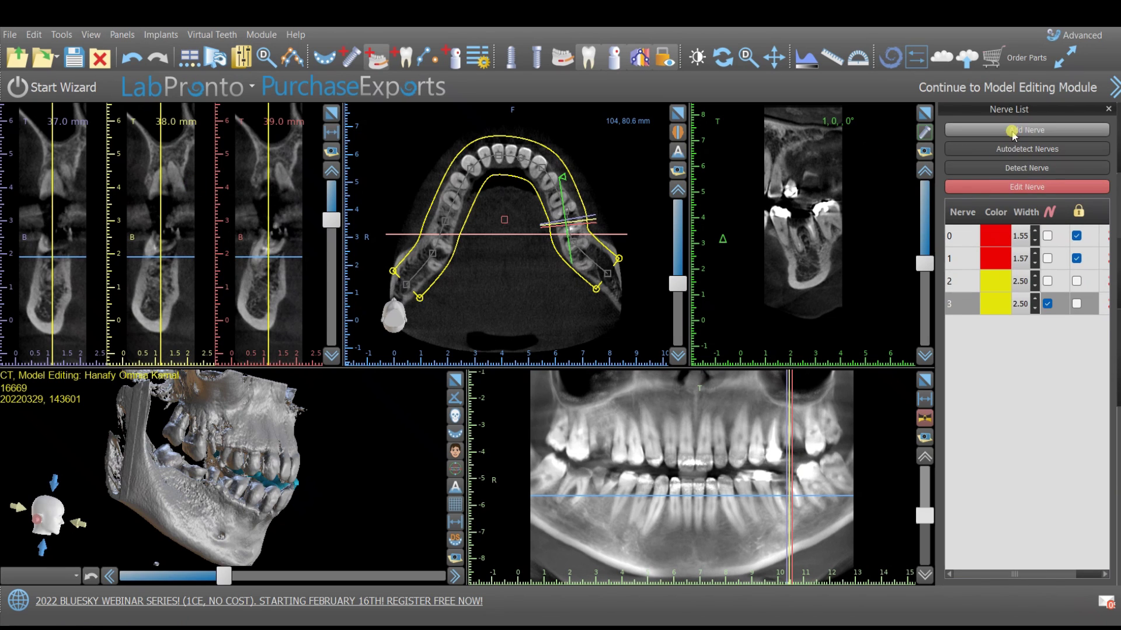
pyautogui.click(1042, 169)
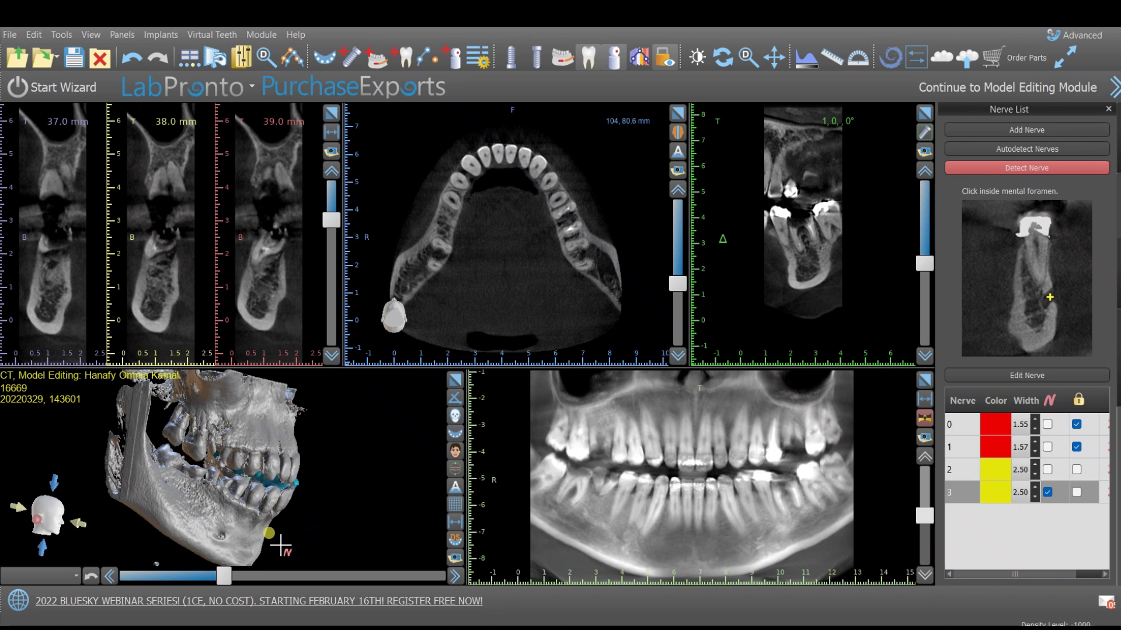
pyautogui.click(220, 540)
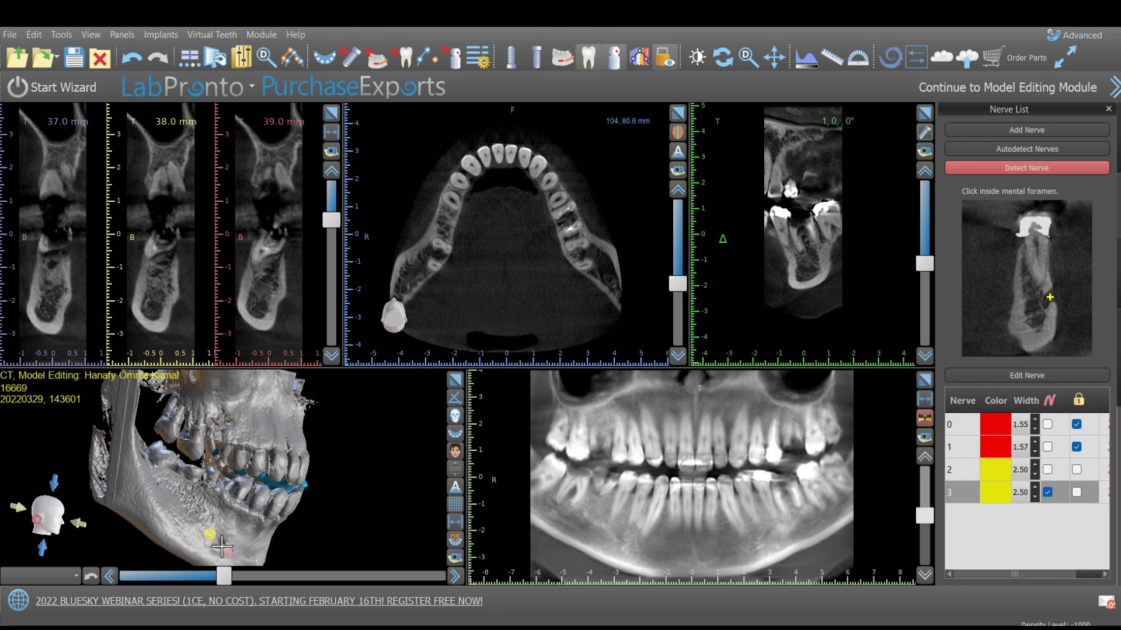
pyautogui.click(222, 544)
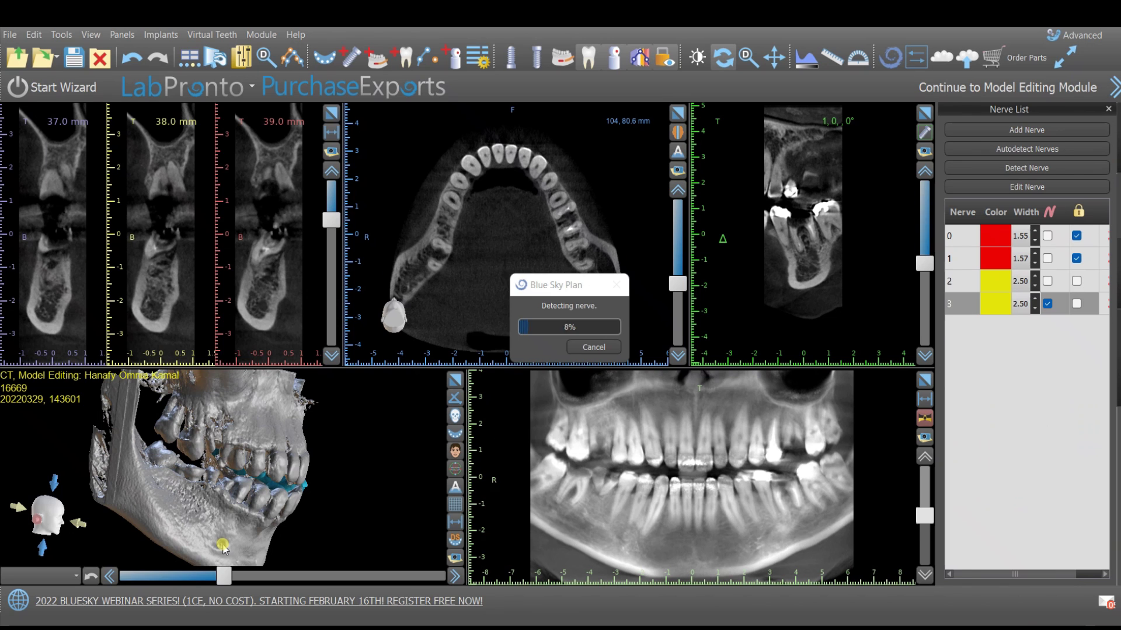
pyautogui.moveTo(231, 586); pyautogui.dragTo(344, 583)
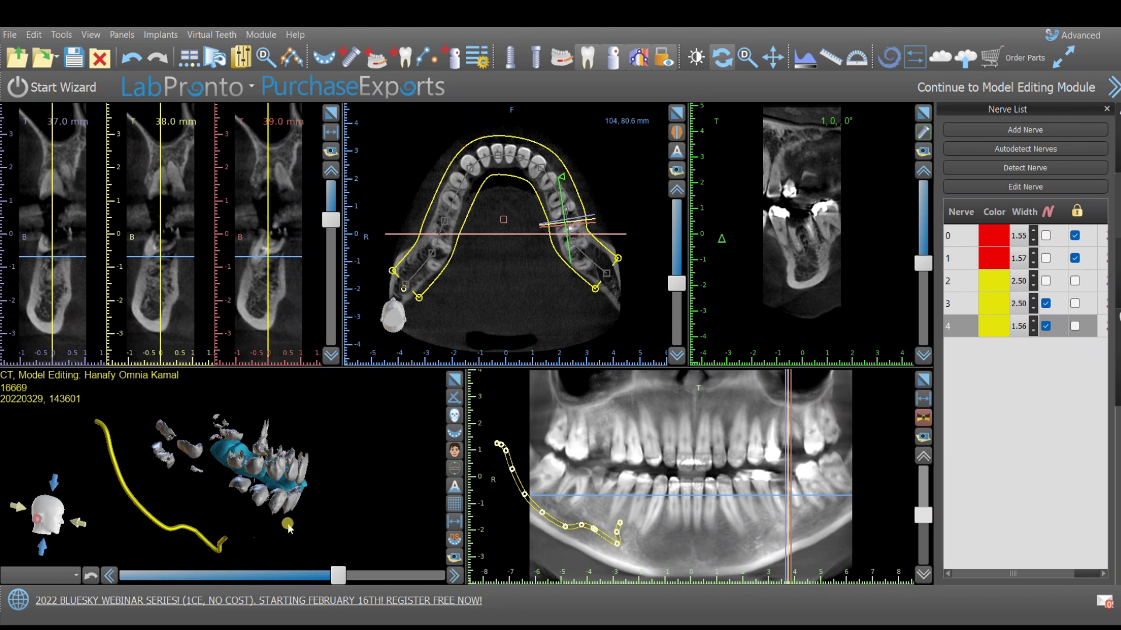